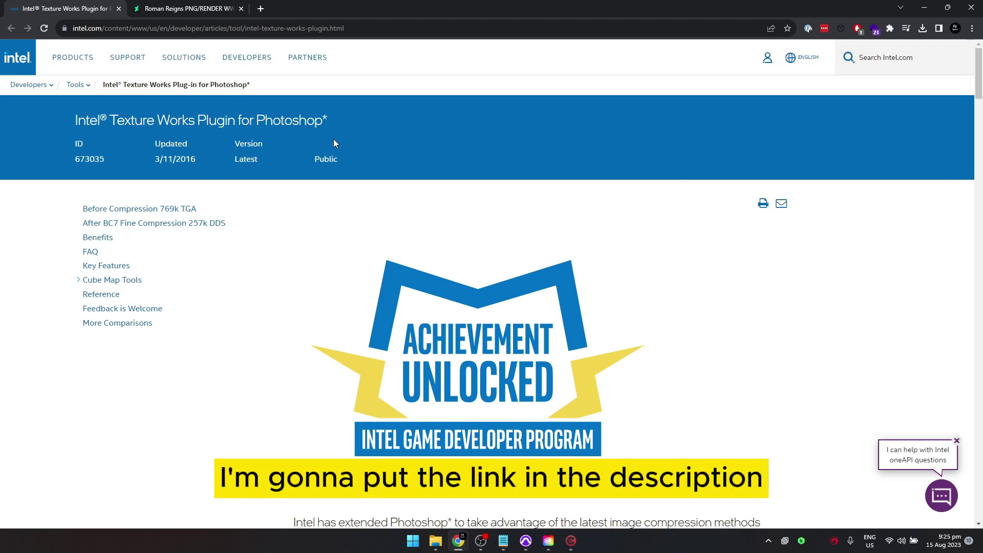
# Bring File Explorer at Program Files > Adobe > Adobe Photoshop (Beta) over the Intel plugin page
pyautogui.scroll(-3, 425, 163)
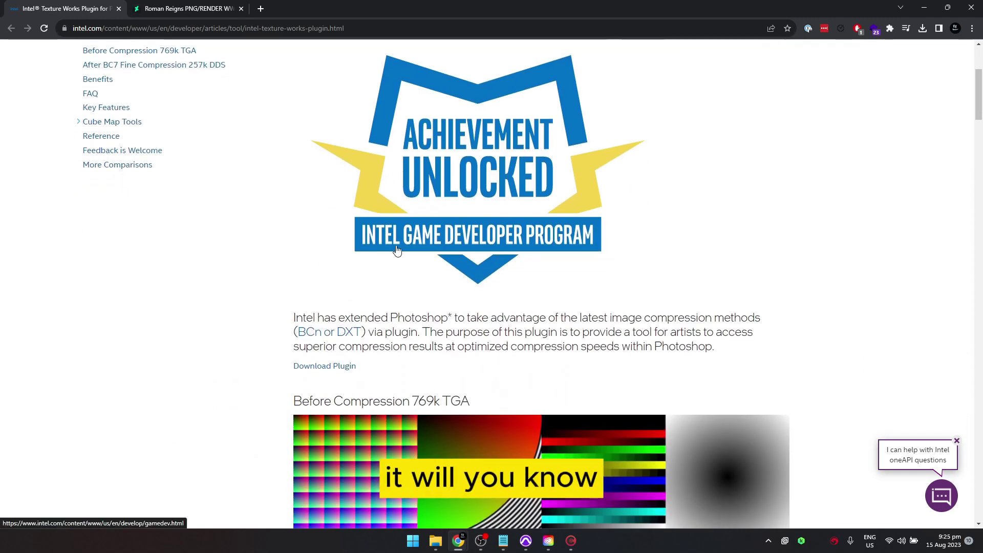
pyautogui.scroll(-3, 628, 310)
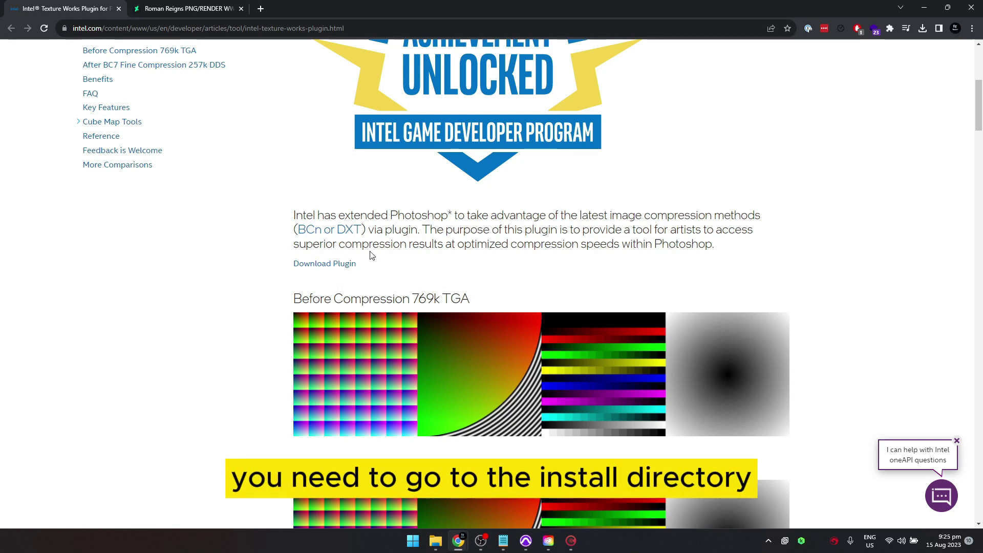
pyautogui.hotkey('alt', 'Tab')
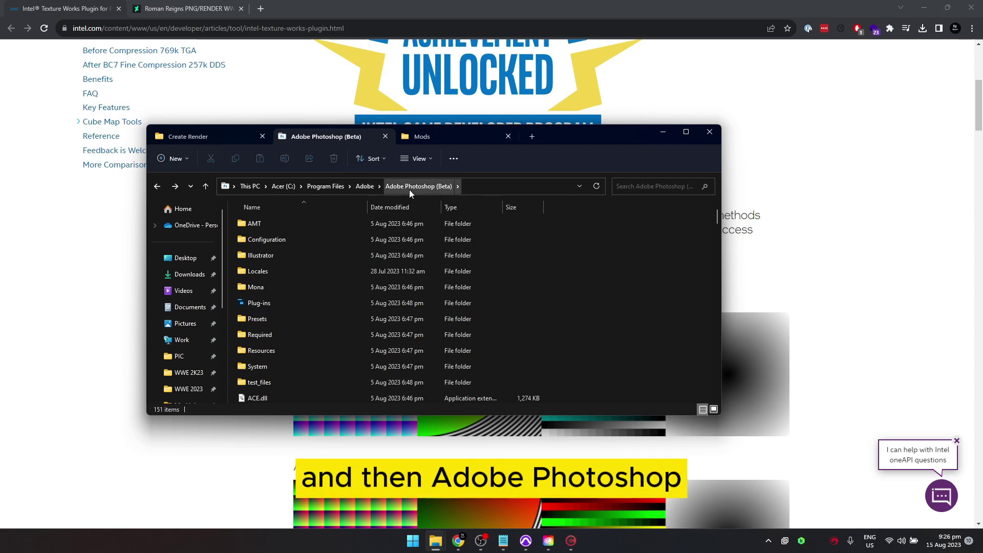
# Open the Plug-ins folder, download the plugin, and browse the IntelTextureWorks_1.0.4 archive into Plugins\x64
pyautogui.doubleClick(262, 303)
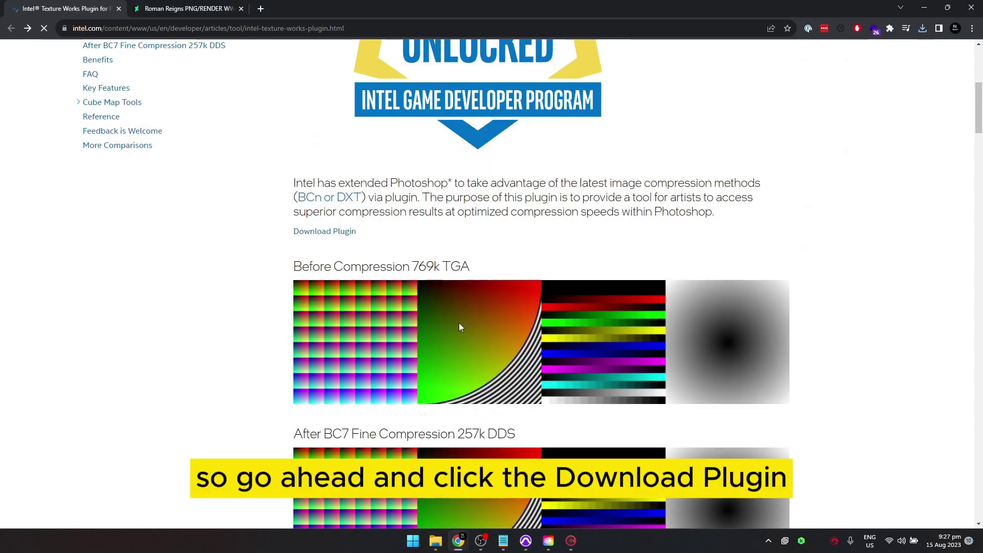
pyautogui.click(324, 233)
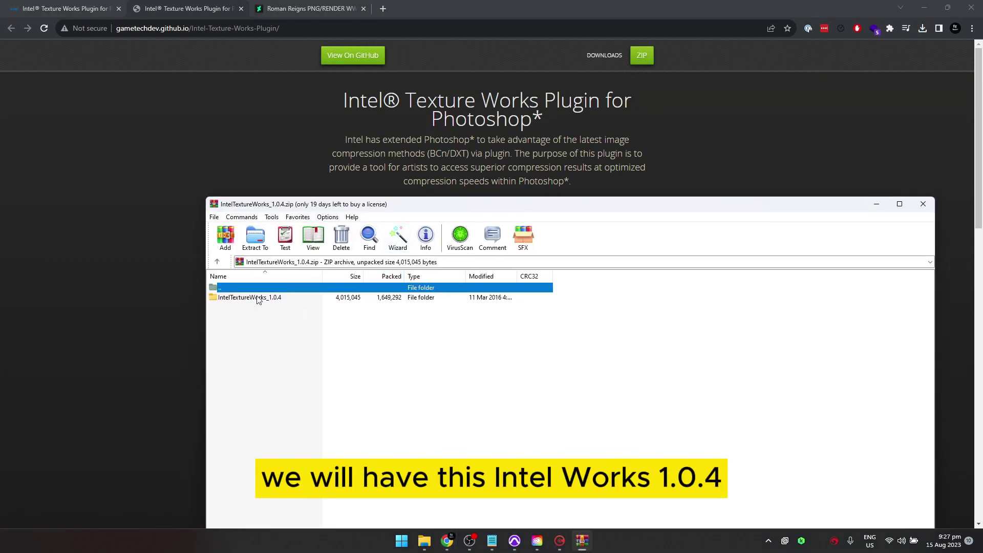
pyautogui.doubleClick(273, 301)
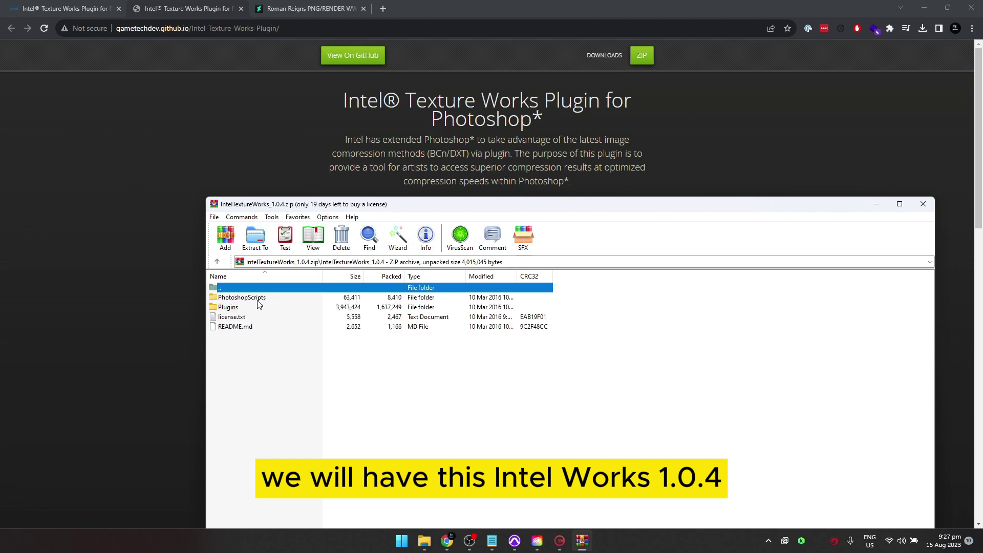
pyautogui.doubleClick(229, 307)
pyautogui.doubleClick(224, 307)
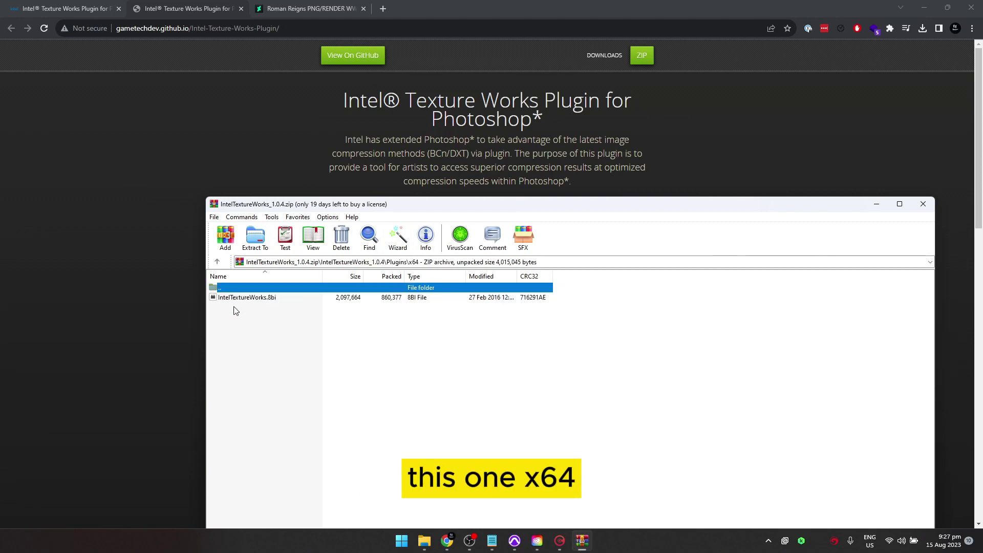
# Compare the Win32 and x64 folders, then select IntelTextureWorks.8bi in x64
pyautogui.moveTo(497, 209); pyautogui.dragTo(565, 100)
pyautogui.doubleClick(287, 178)
pyautogui.doubleClick(297, 188)
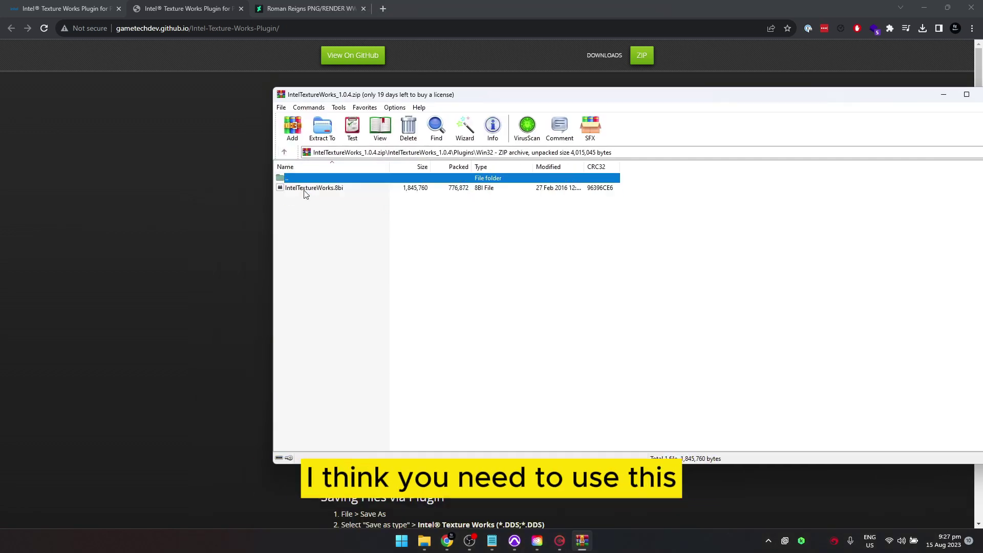
pyautogui.doubleClick(296, 178)
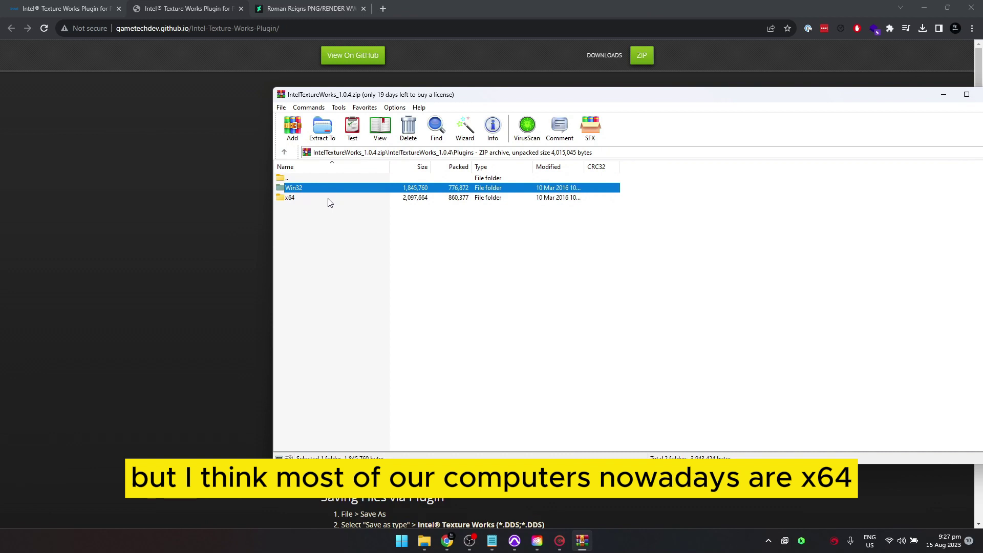
pyautogui.doubleClick(300, 199)
pyautogui.click(297, 189)
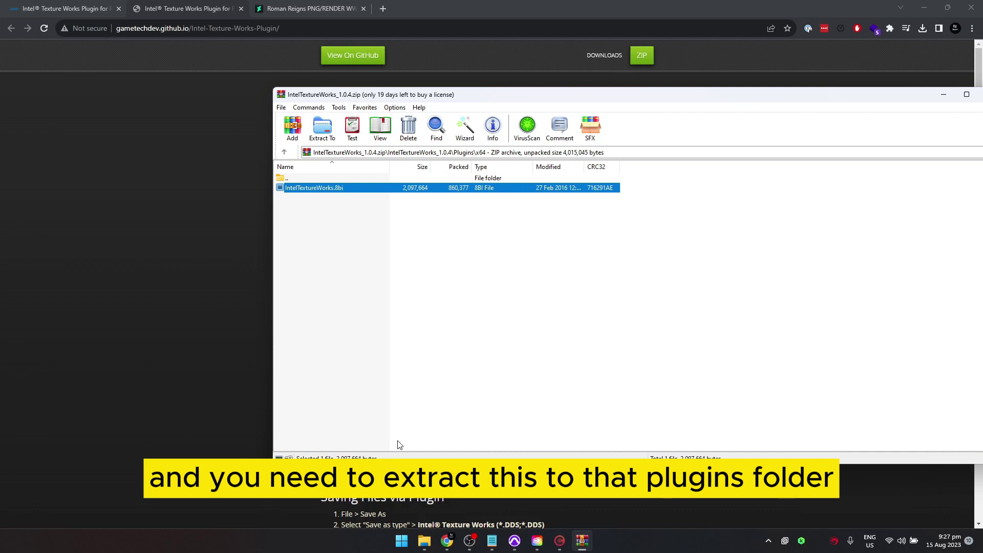
# Copy IntelTextureWorks.8bi into Photoshop (Beta)'s Plug-ins folder, granting administrator permission
pyautogui.click(424, 540)
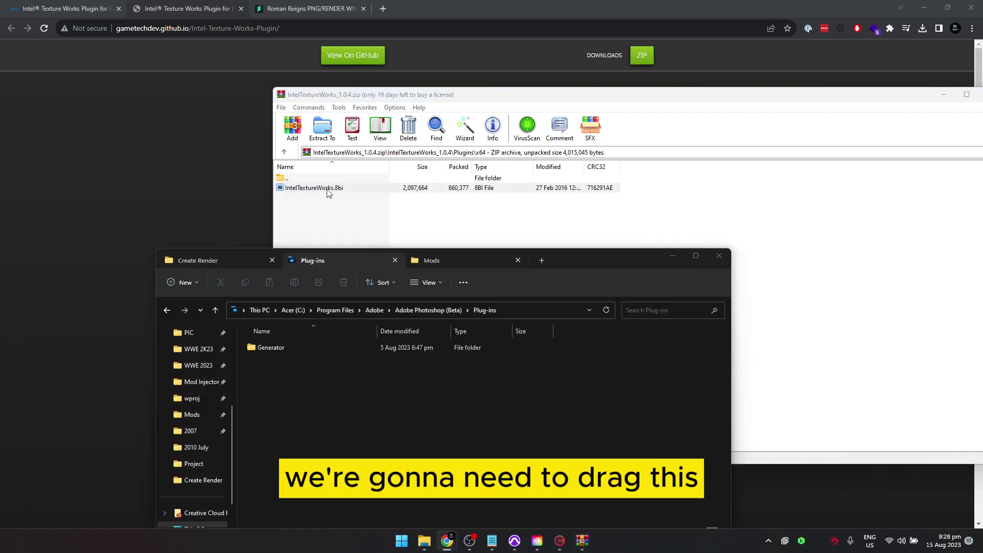
pyautogui.moveTo(305, 189); pyautogui.dragTo(261, 386)
pyautogui.click(215, 201)
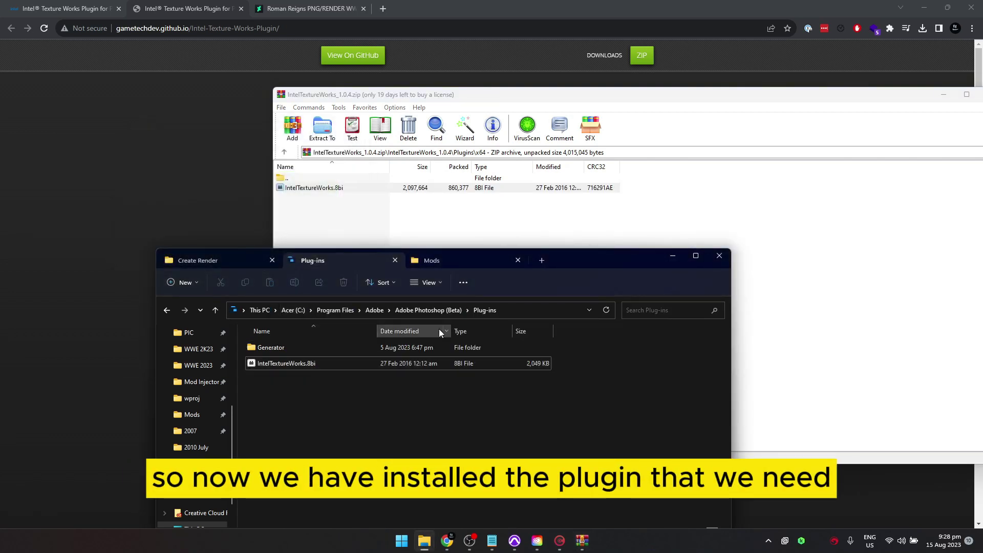
pyautogui.moveTo(515, 265); pyautogui.dragTo(517, 218)
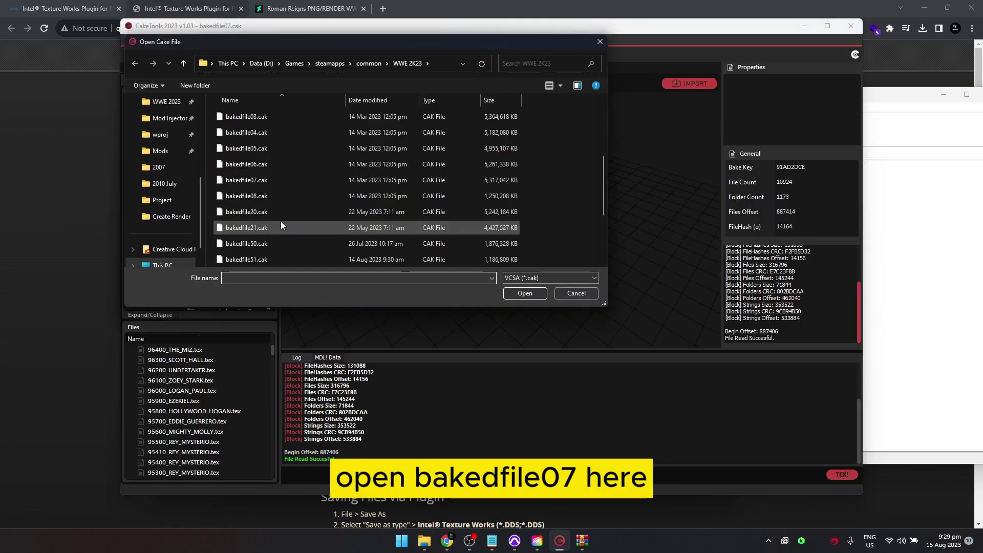
# Open bakedfile07.cak and expand UI > Assets > 2K20_texture
pyautogui.click(273, 179)
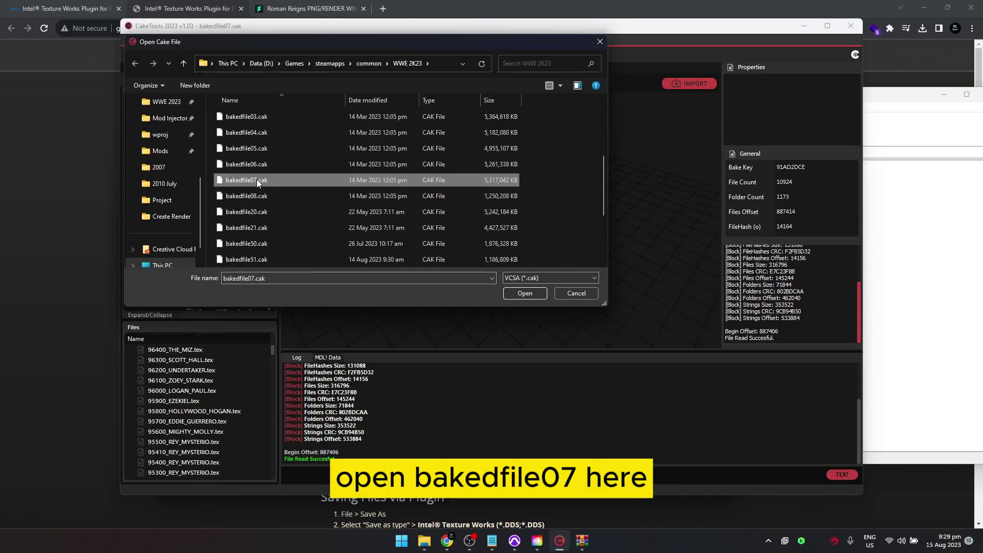
pyautogui.doubleClick(257, 179)
pyautogui.click(130, 138)
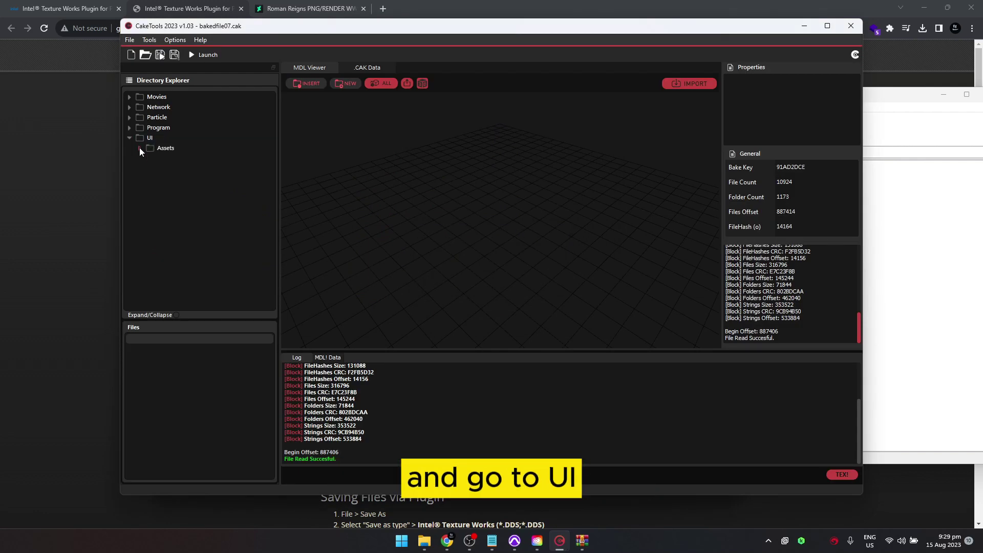
pyautogui.click(139, 147)
pyautogui.click(150, 169)
# Expand 2K20_Renders > Superstars and browse the TypeA render textures
pyautogui.scroll(-2, 164, 217)
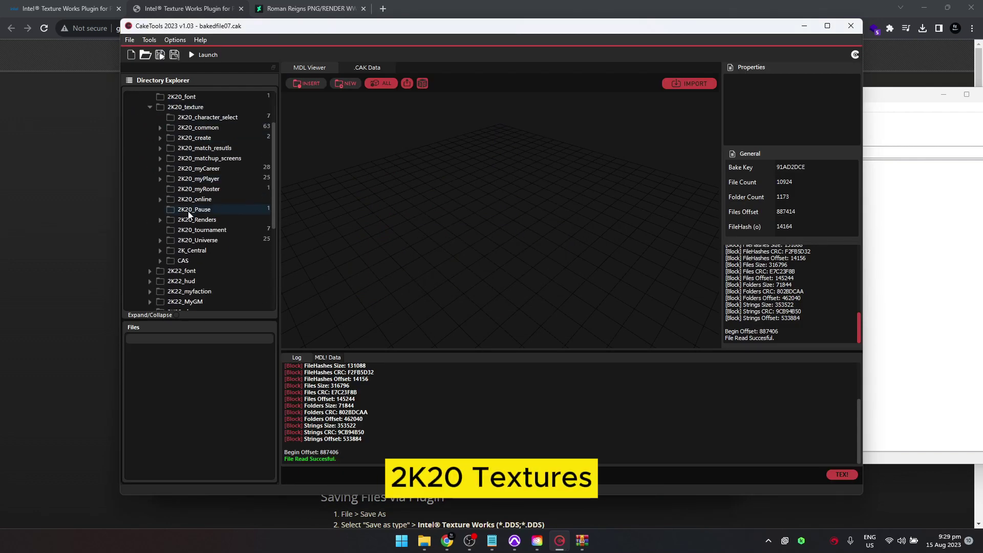
pyautogui.click(160, 219)
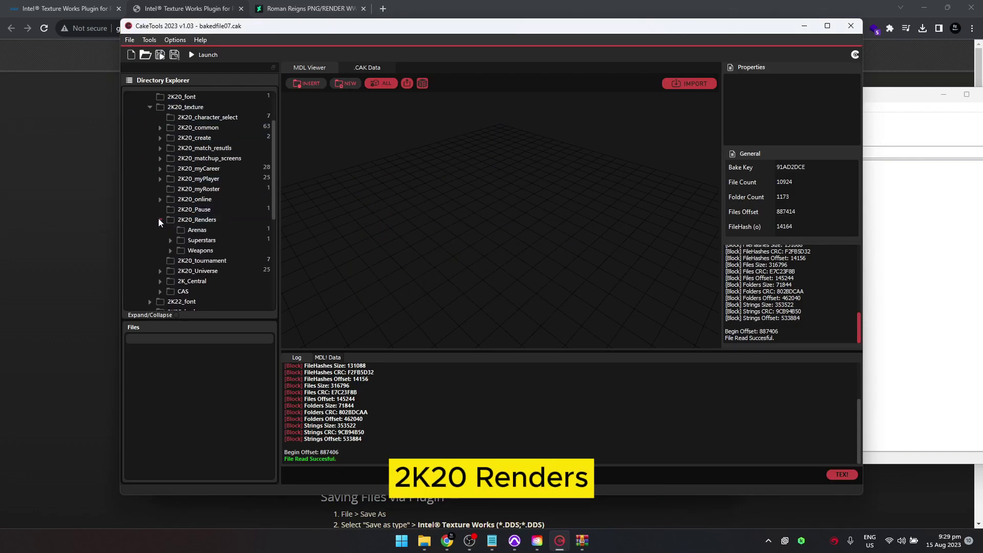
pyautogui.click(171, 240)
pyautogui.click(204, 260)
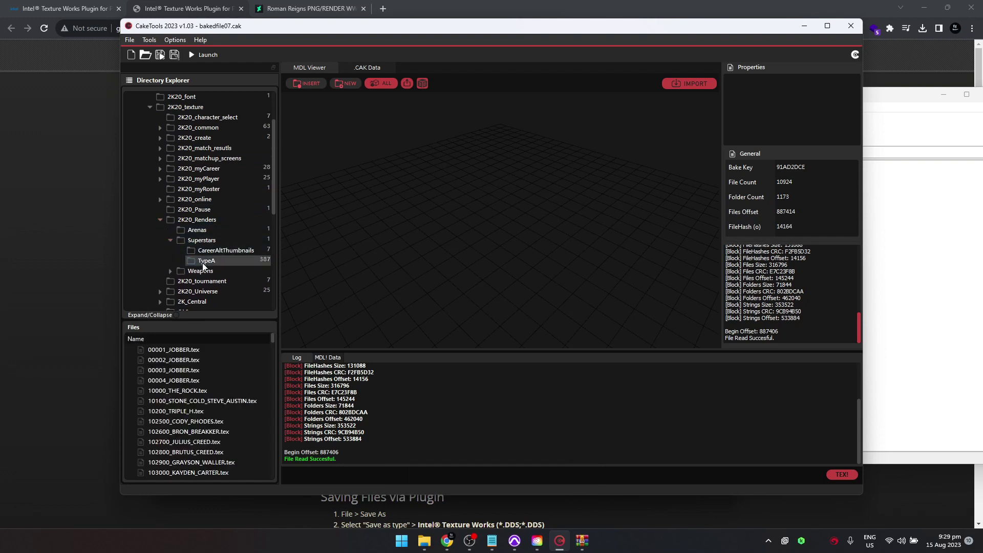
pyautogui.scroll(-1, 215, 413)
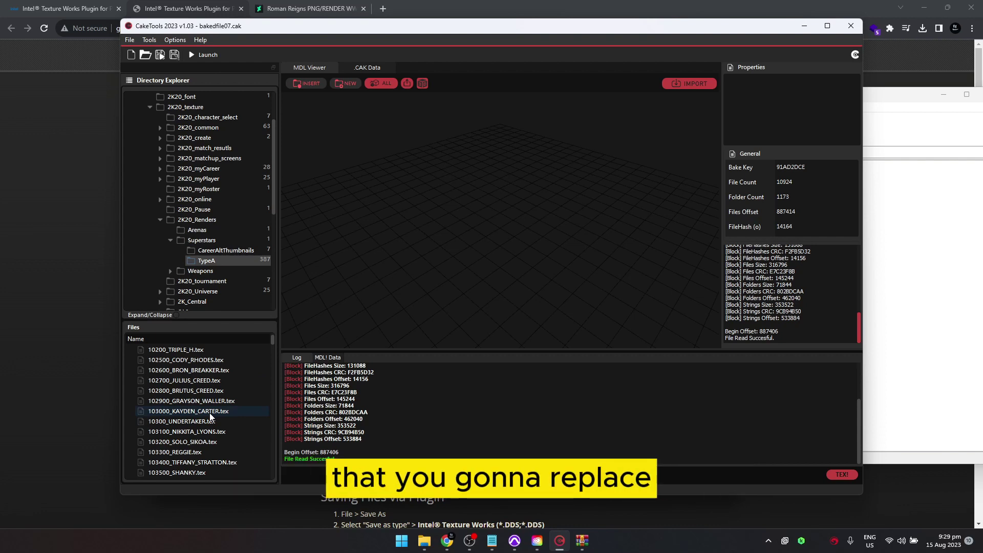
pyautogui.scroll(-1, 209, 412)
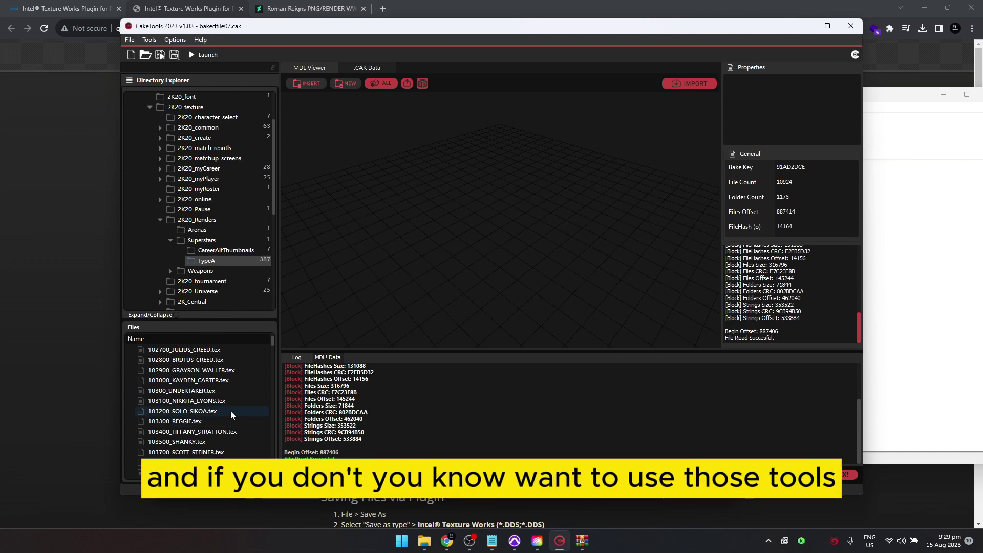
pyautogui.scroll(-4, 194, 385)
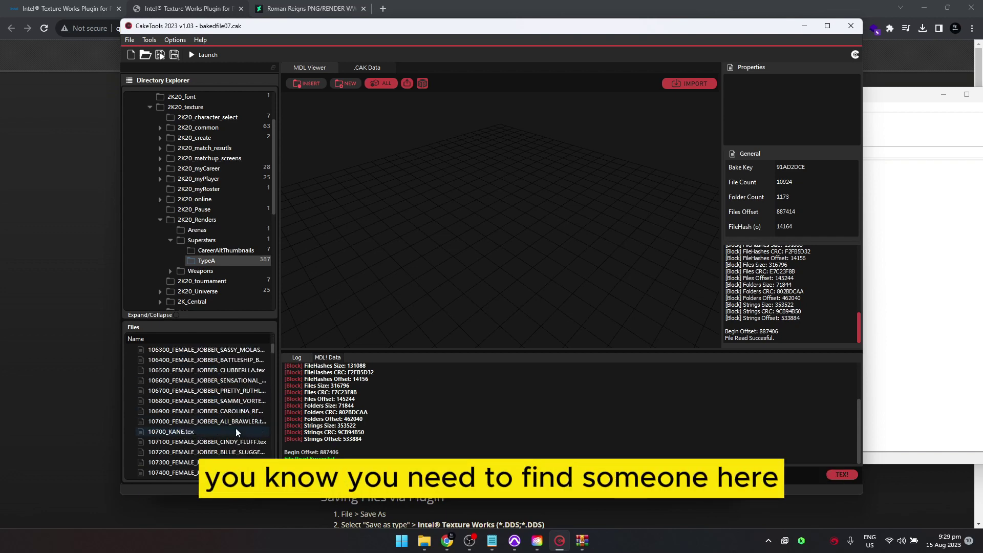
pyautogui.scroll(-15, 217, 423)
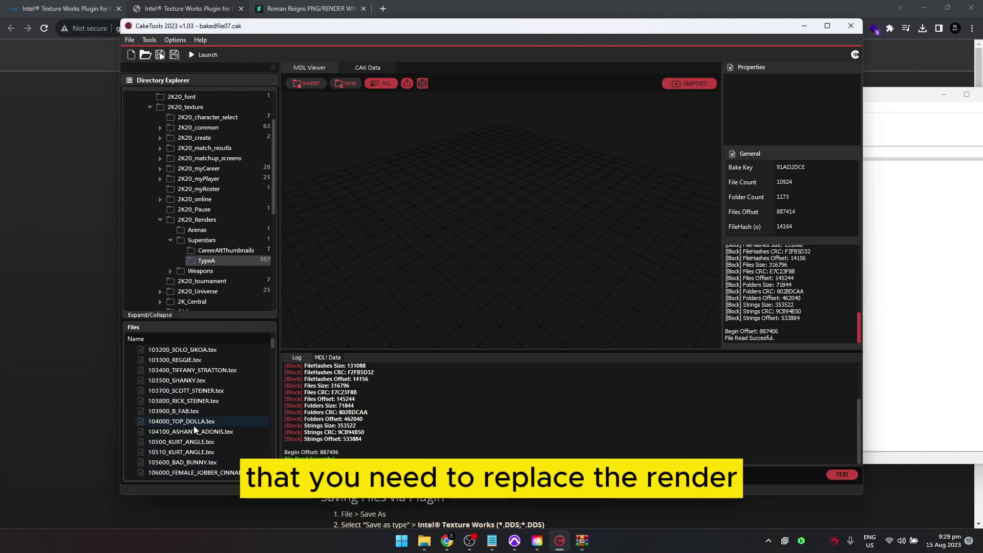
pyautogui.scroll(20, 205, 404)
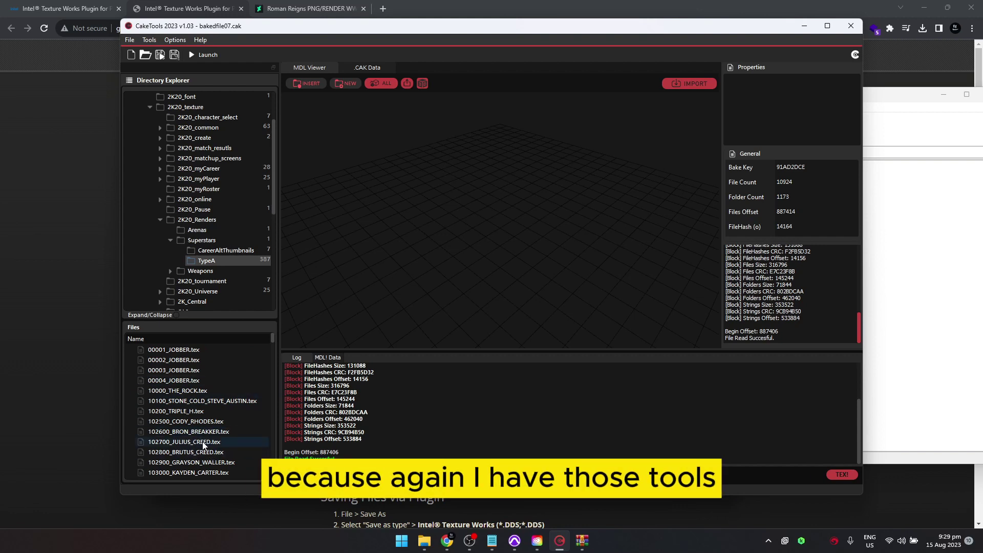
pyautogui.scroll(-2, 204, 450)
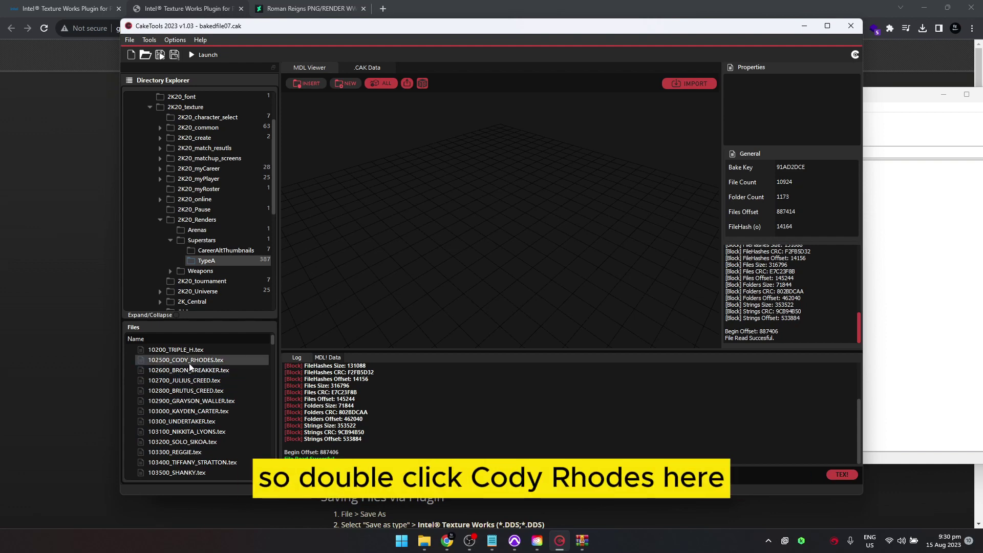
# Extract 102500_CODY_RHODES.tex as a DDS into the Create Render folder, then minimise CakeTools
pyautogui.doubleClick(163, 361)
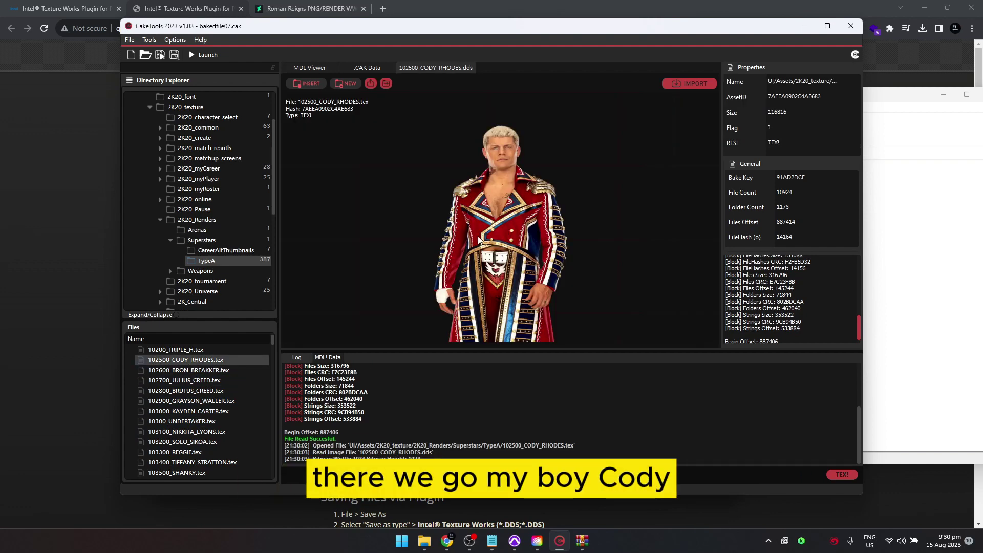
pyautogui.click(368, 83)
pyautogui.click(542, 292)
pyautogui.press('Return')
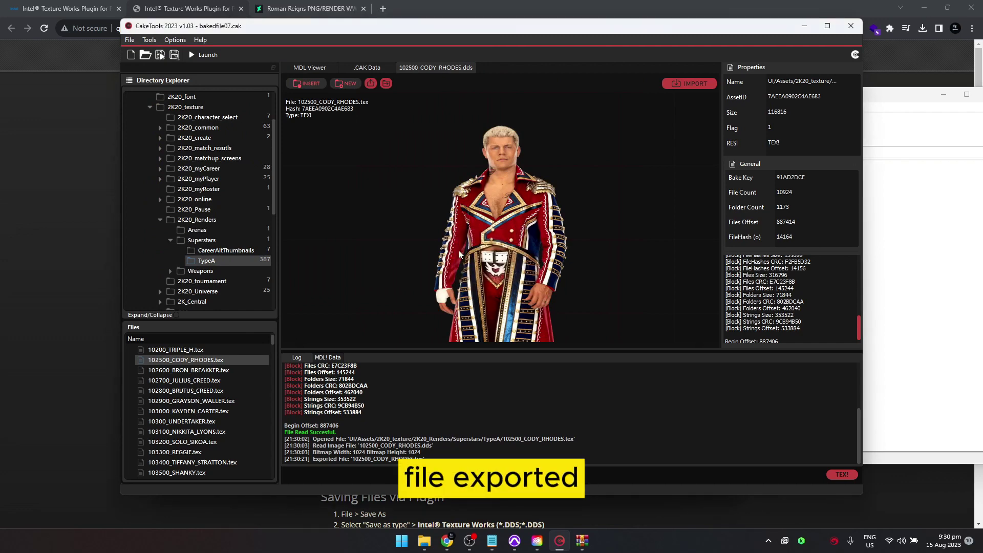
pyautogui.click(803, 25)
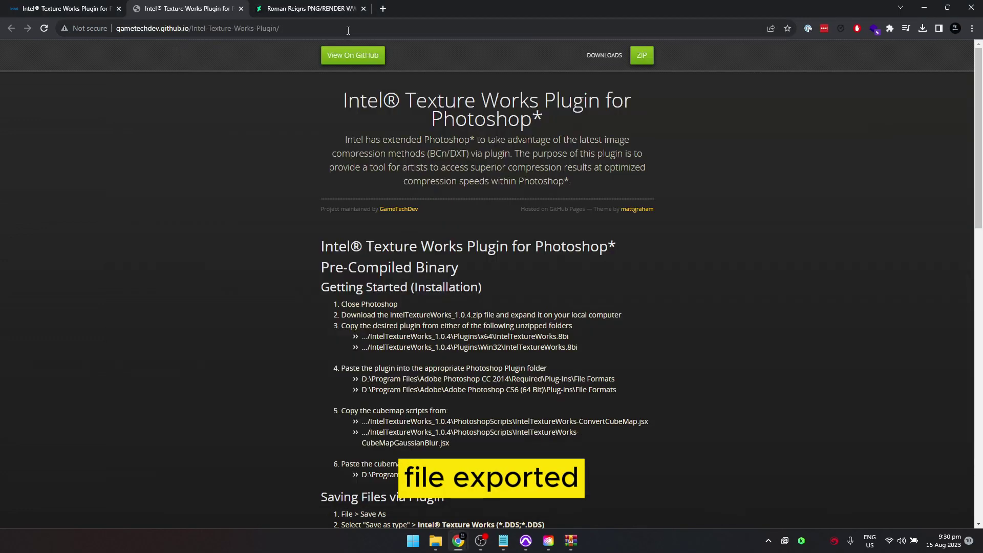
# Switch to the Roman Reigns render page on DeviantArt and scroll through it
pyautogui.click(326, 5)
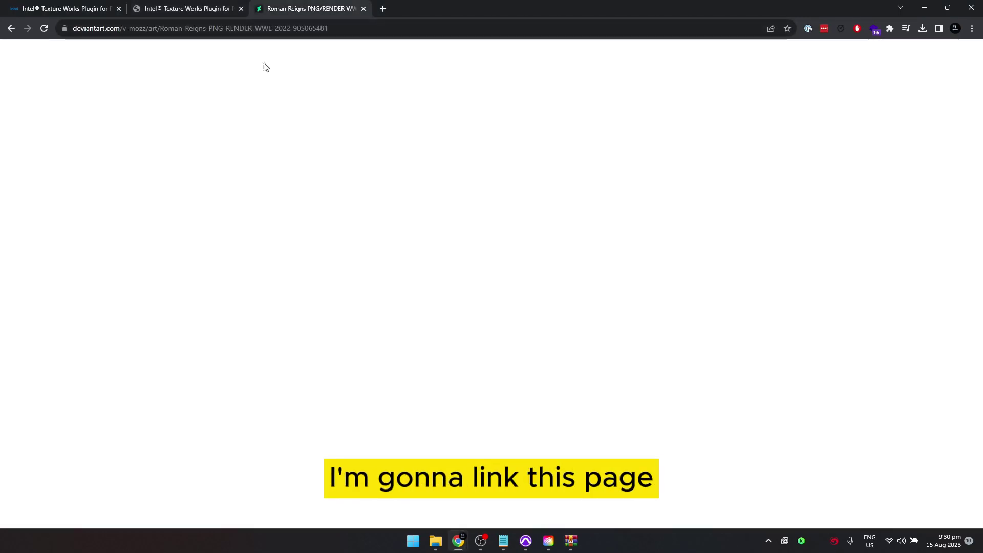
pyautogui.scroll(-1, 538, 412)
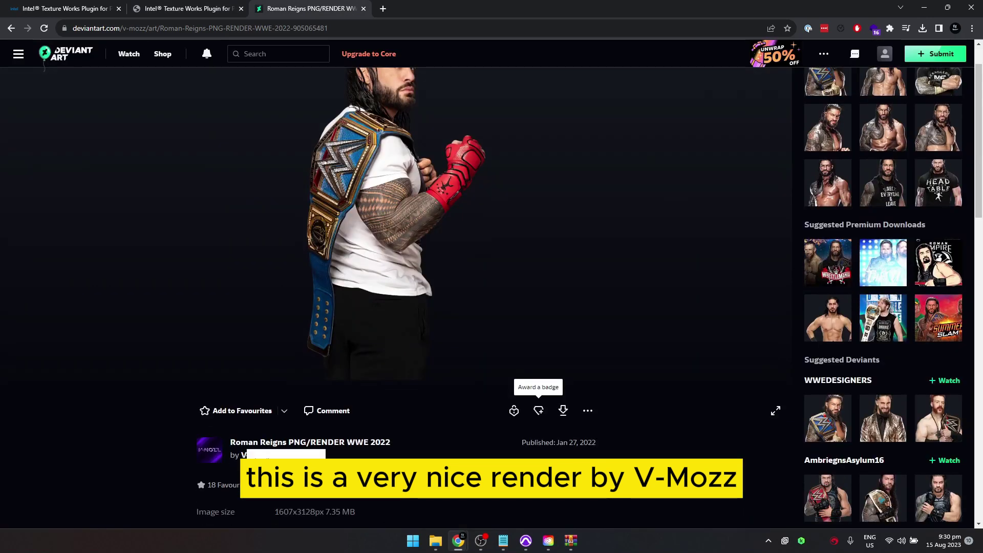
pyautogui.scroll(1, 466, 507)
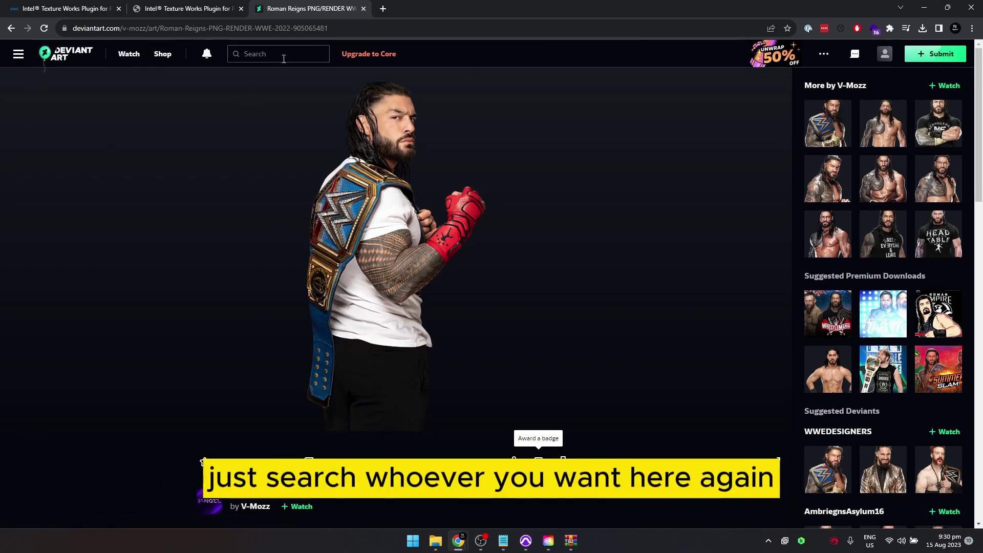
pyautogui.scroll(-1, 460, 246)
pyautogui.scroll(1, 463, 245)
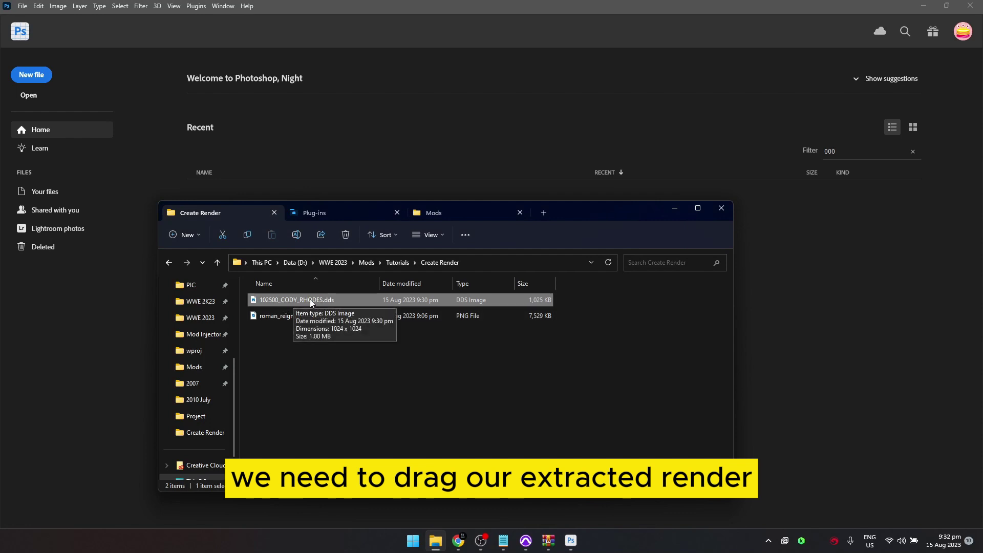
# Open 102500_CODY_RHODES.dds without transparency as alpha, pick the Move tool, reopen Create Render
pyautogui.moveTo(303, 296); pyautogui.dragTo(413, 106)
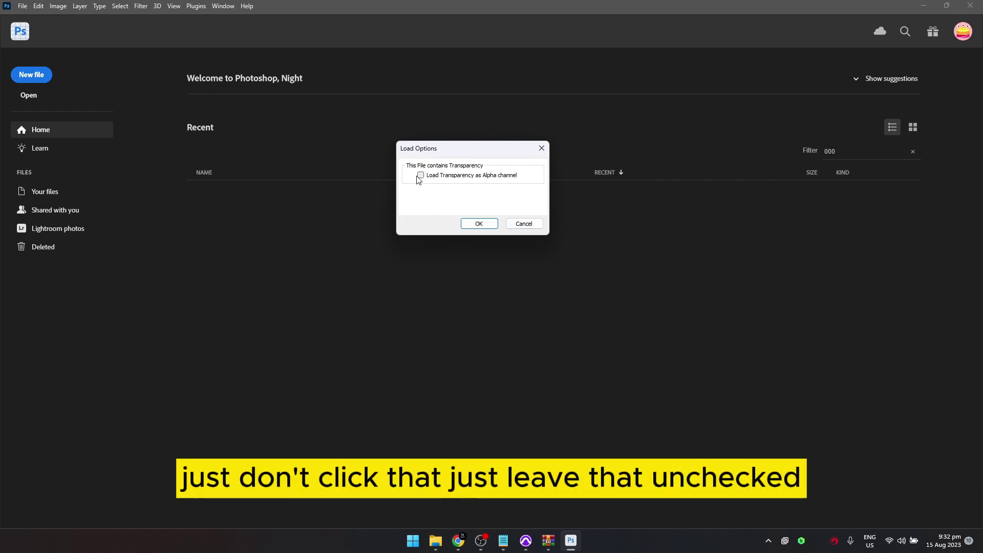
pyautogui.click(477, 225)
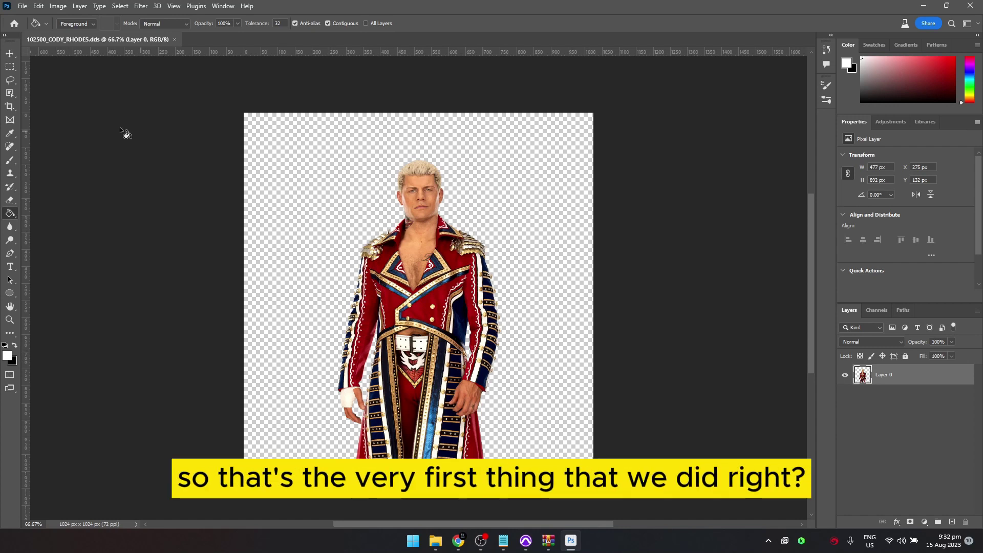
pyautogui.click(10, 67)
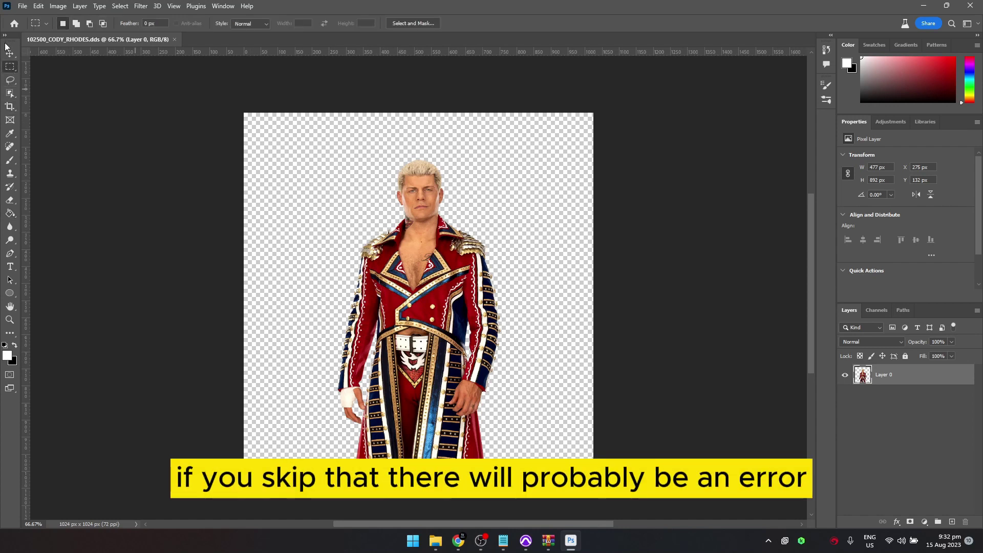
pyautogui.press('v')
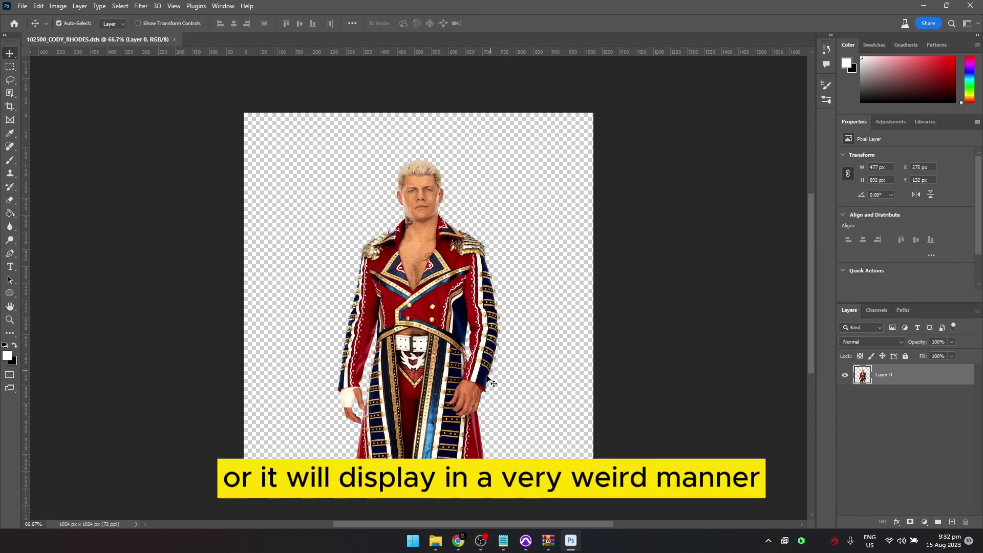
pyautogui.click(435, 541)
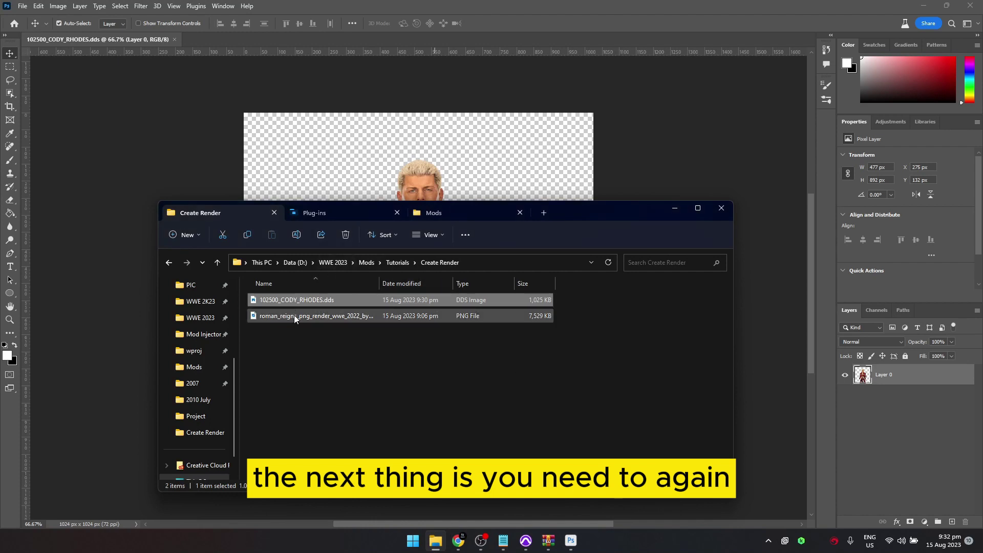
# Place the roman_reigns PNG and scale it over Cody's figure to 436 x 913 px
pyautogui.moveTo(290, 317); pyautogui.dragTo(467, 169)
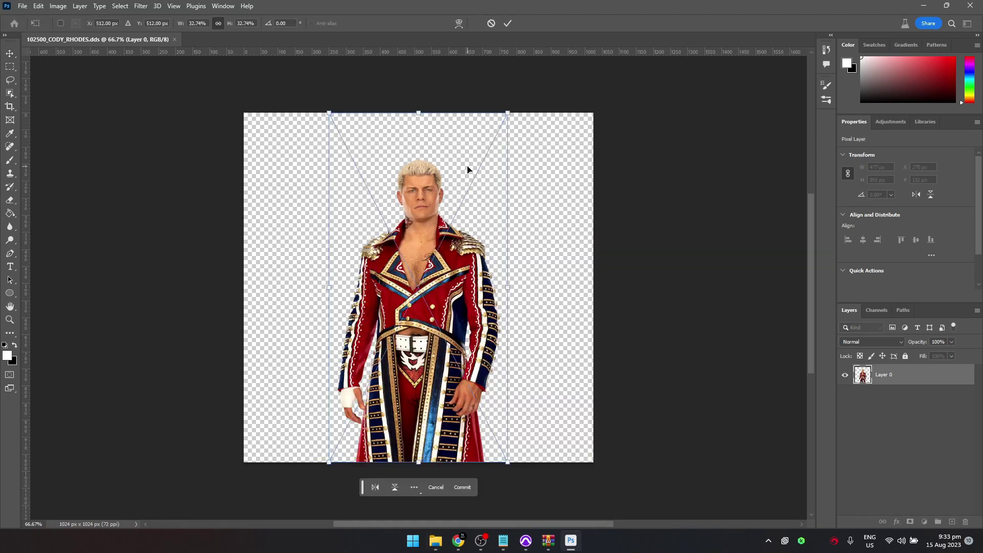
pyautogui.moveTo(415, 234); pyautogui.dragTo(489, 287)
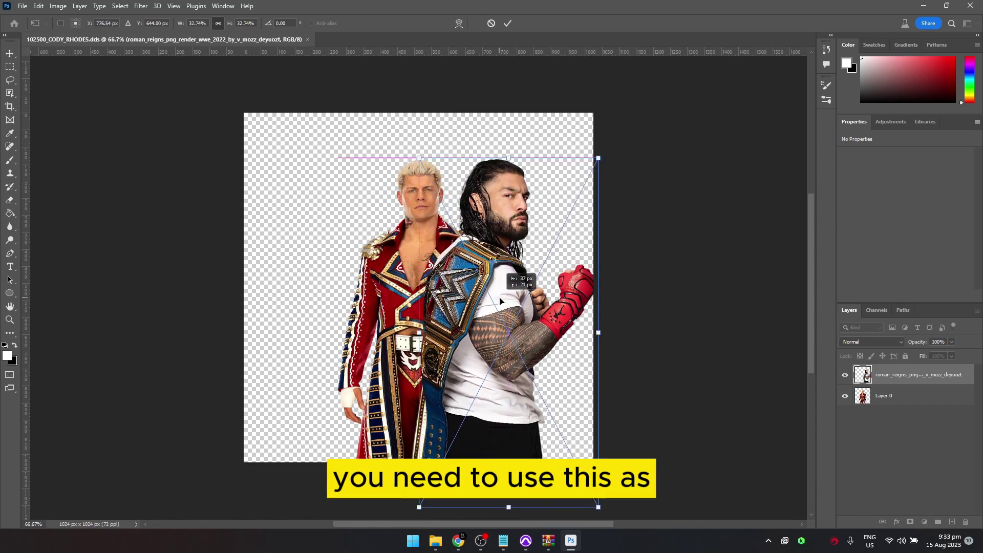
pyautogui.moveTo(606, 163); pyautogui.dragTo(590, 187)
pyautogui.moveTo(503, 237); pyautogui.dragTo(431, 207)
pyautogui.moveTo(520, 315); pyautogui.dragTo(518, 315)
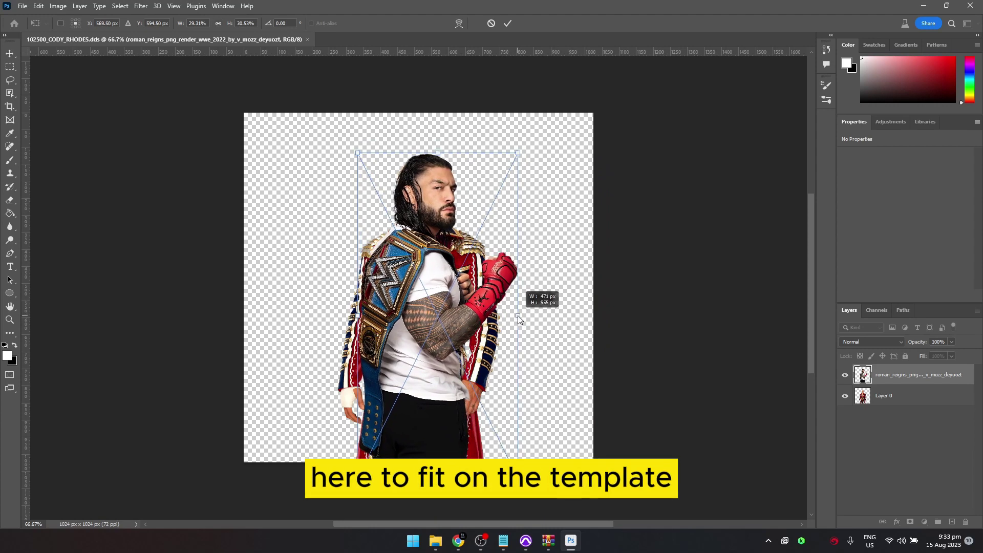
pyautogui.moveTo(361, 315); pyautogui.dragTo(365, 316)
pyautogui.moveTo(425, 231); pyautogui.dragTo(578, 246)
pyautogui.moveTo(523, 271); pyautogui.dragTo(405, 252)
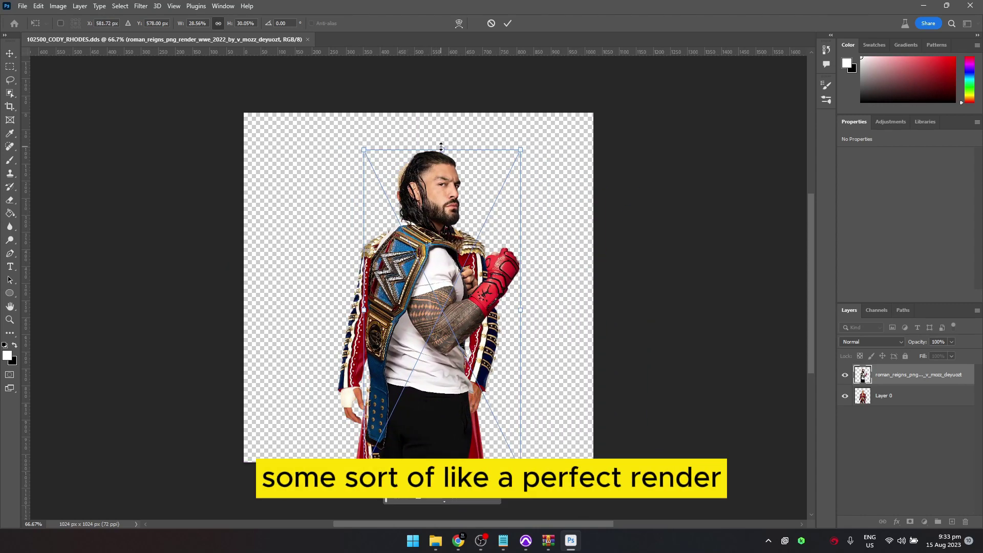
pyautogui.moveTo(520, 150); pyautogui.dragTo(513, 157)
pyautogui.moveTo(447, 298); pyautogui.dragTo(441, 292)
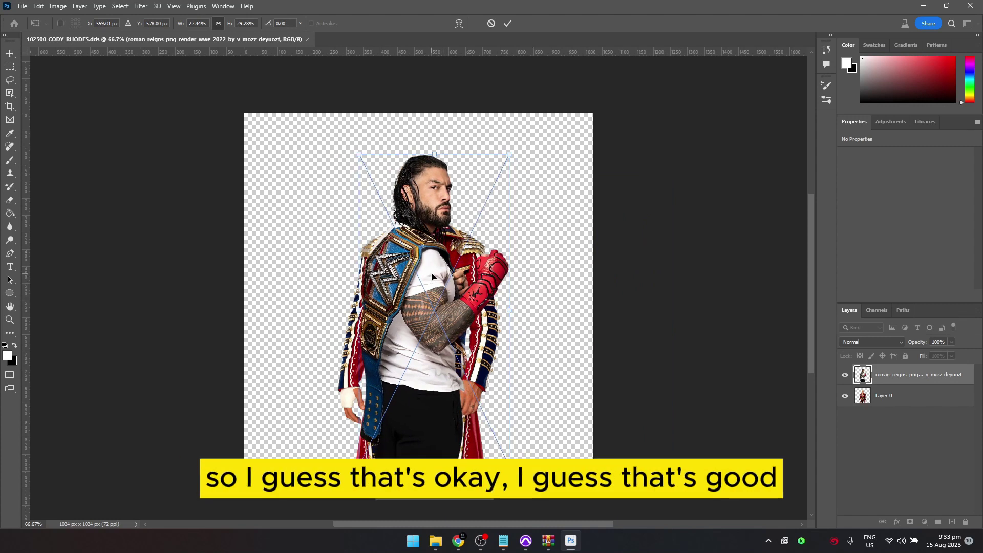
pyautogui.press('Return')
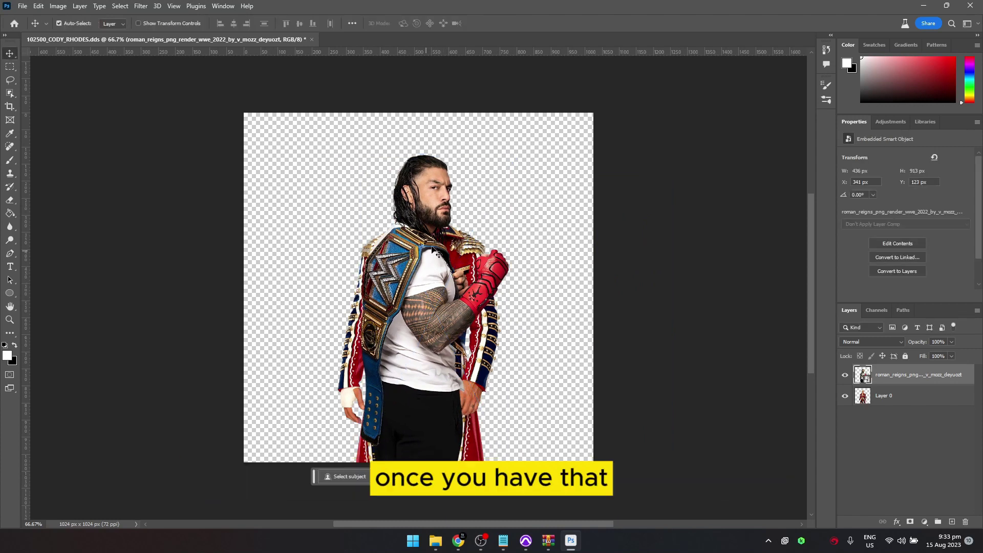
# Check the render against the Cody layer, then delete Layer 0
pyautogui.click(845, 397)
pyautogui.click(845, 397)
pyautogui.click(895, 397)
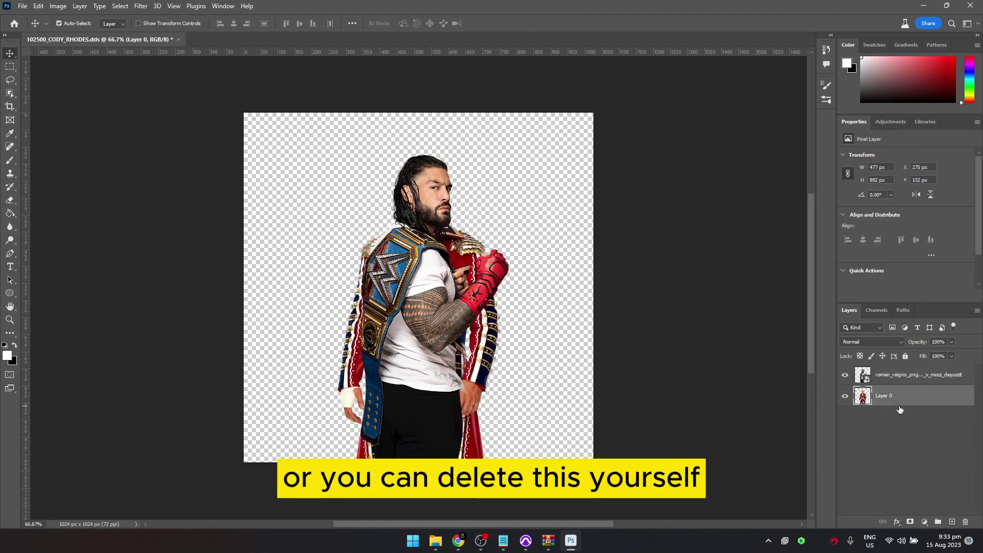
pyautogui.press('Delete')
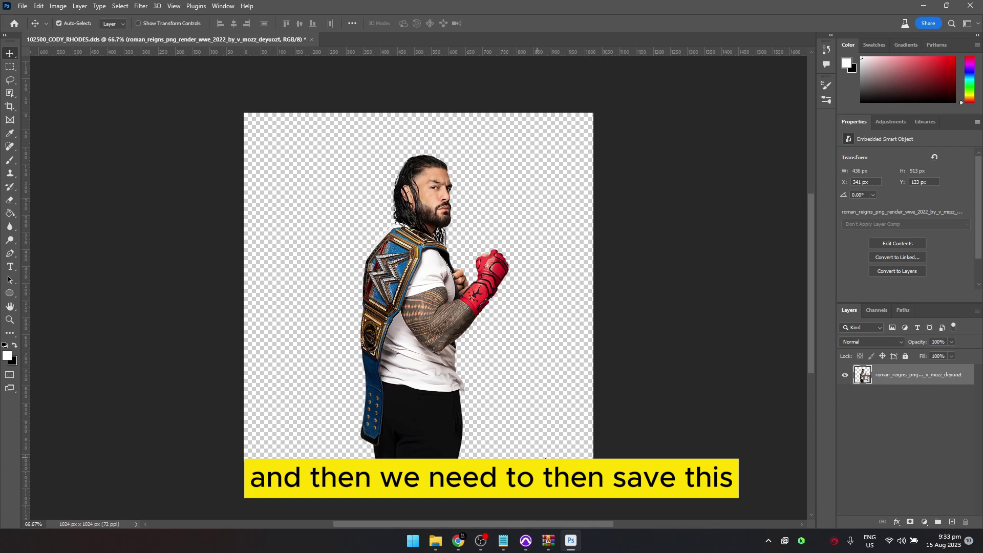
# Save the document as 'Roman Render' in DDS format
pyautogui.scroll(-1, 554, 173)
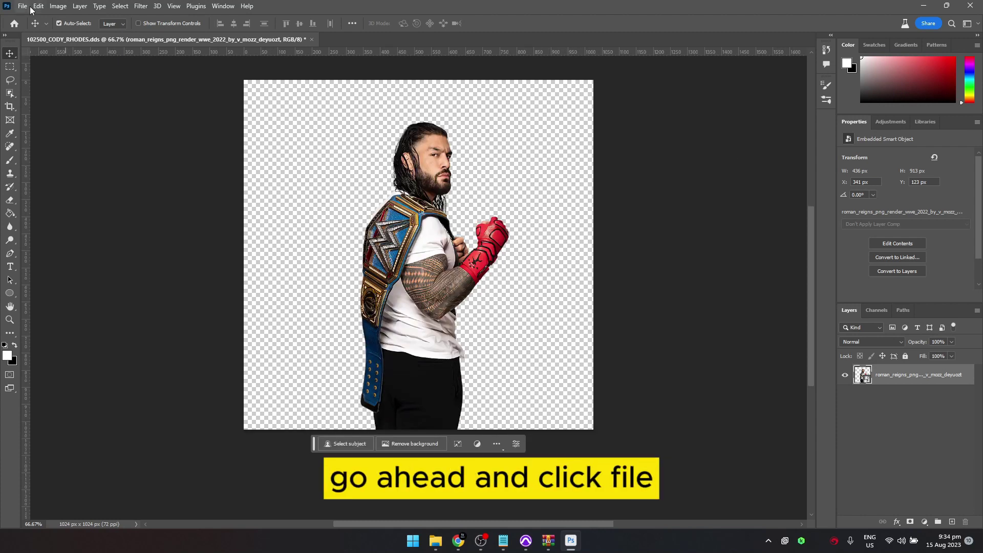
pyautogui.click(22, 5)
pyautogui.click(52, 134)
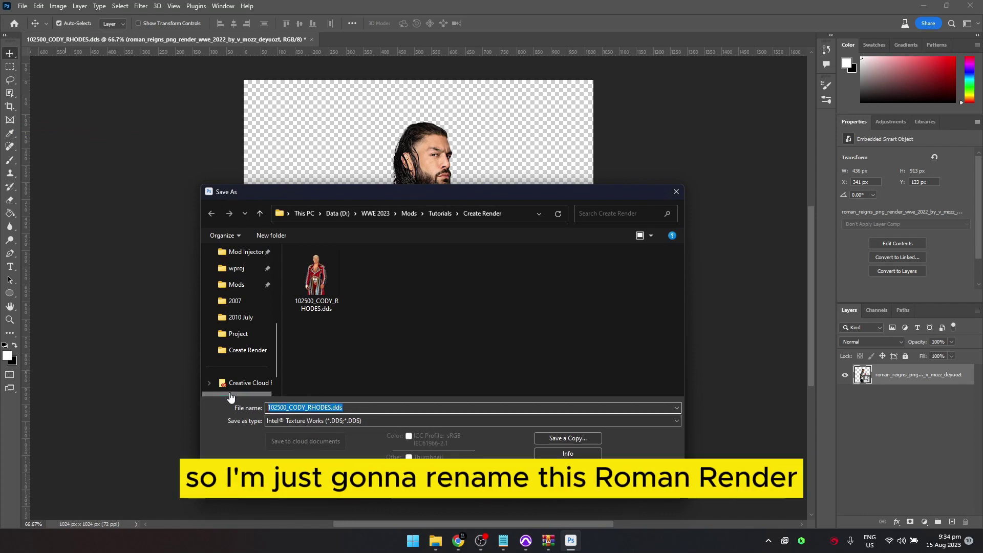
pyautogui.write('Roman Render')
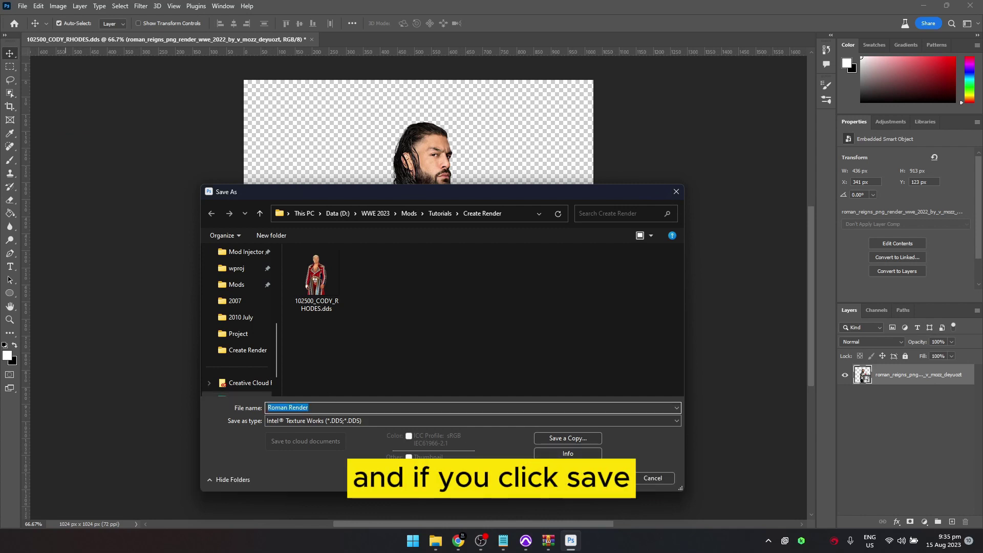
pyautogui.press('Return')
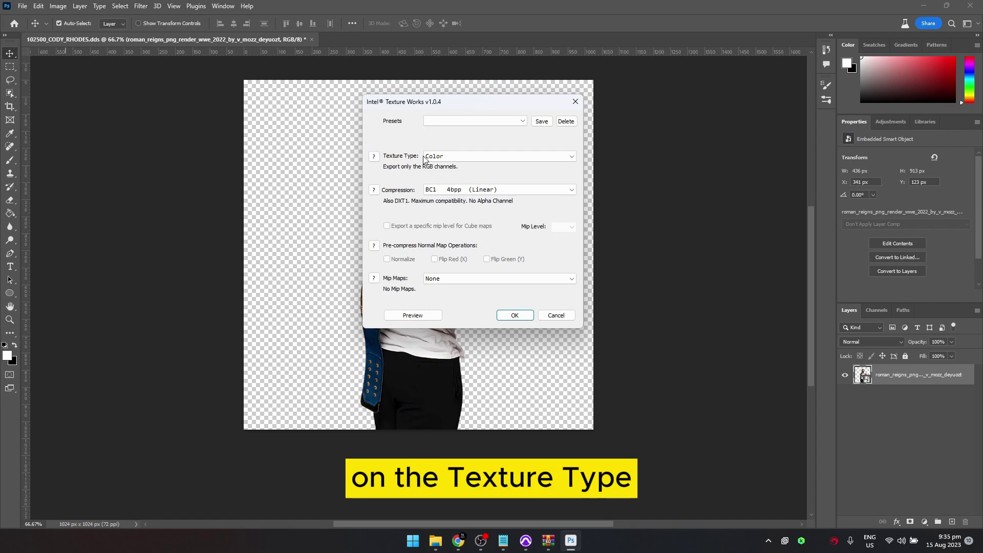
# Set the DDS Texture Type to Color + Alpha with BC3 8bpp (Linear) compression
pyautogui.click(439, 158)
pyautogui.click(449, 177)
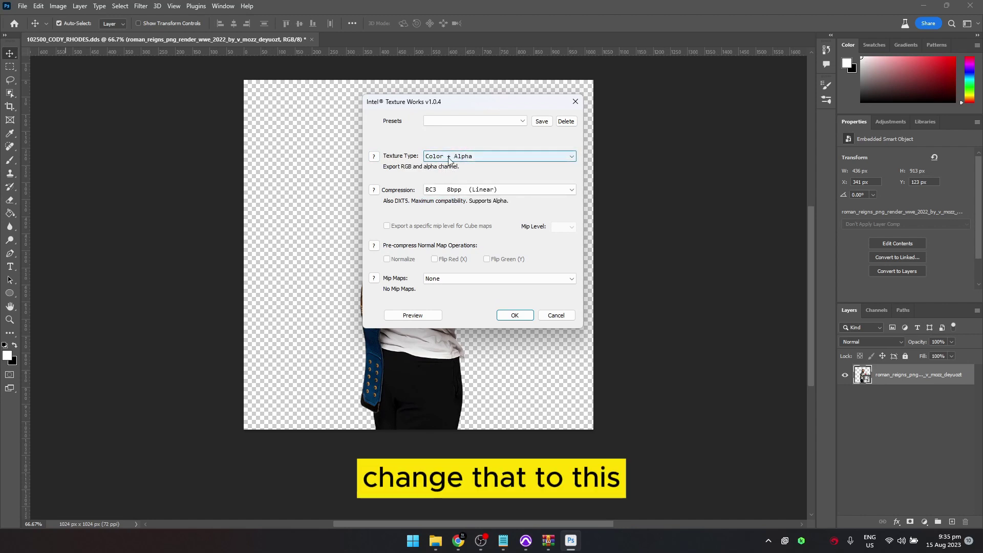
pyautogui.click(474, 189)
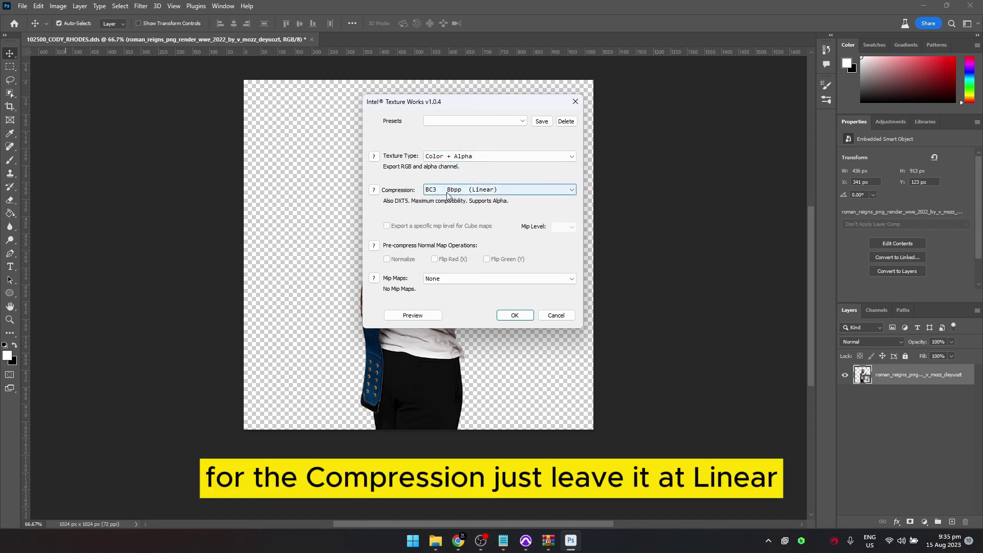
pyautogui.click(475, 199)
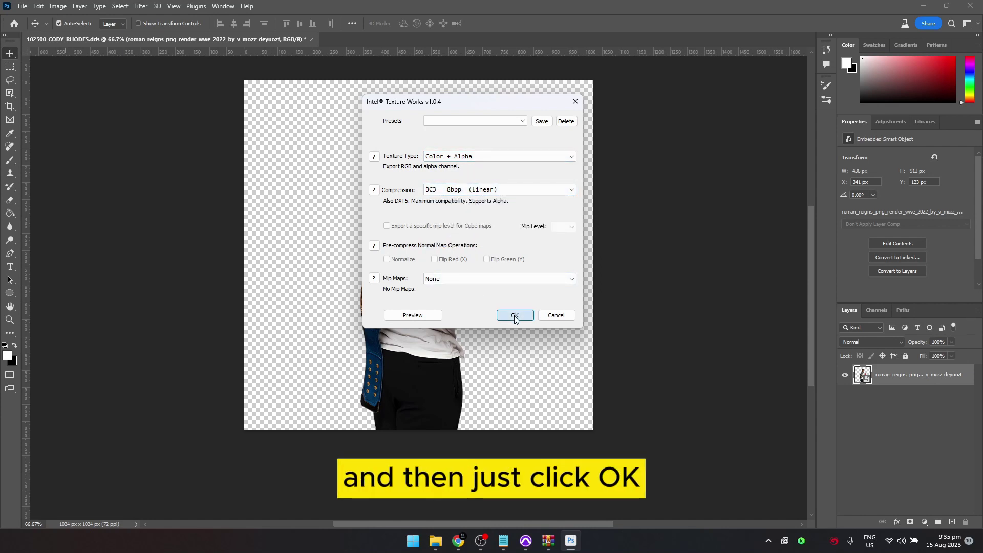
pyautogui.click(515, 315)
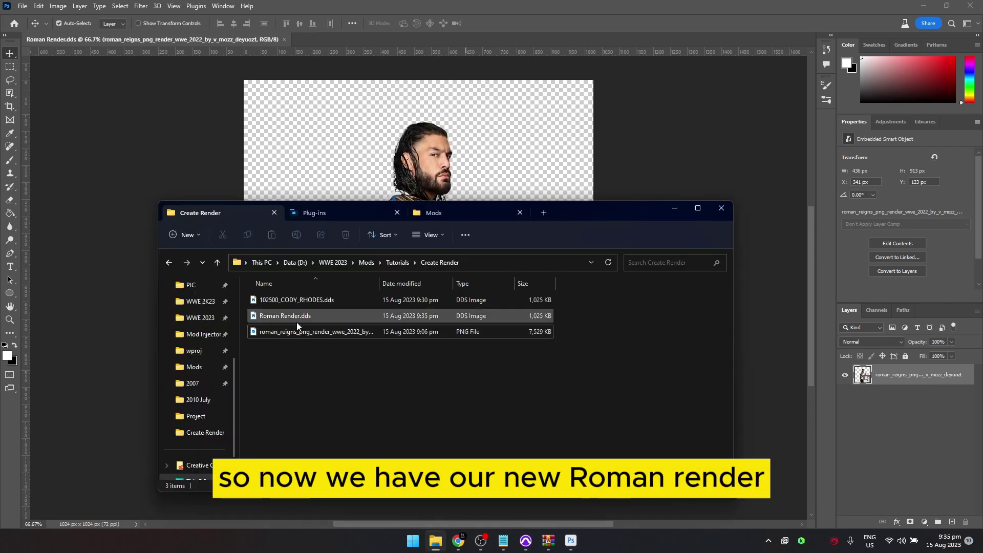
pyautogui.moveTo(303, 318)
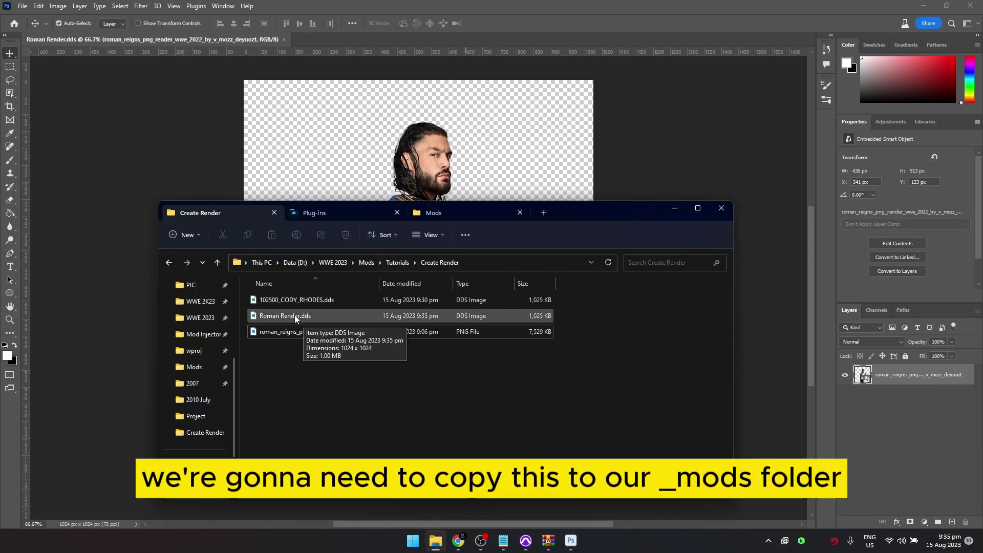
pyautogui.click(305, 318)
pyautogui.moveTo(585, 219); pyautogui.dragTo(585, 168)
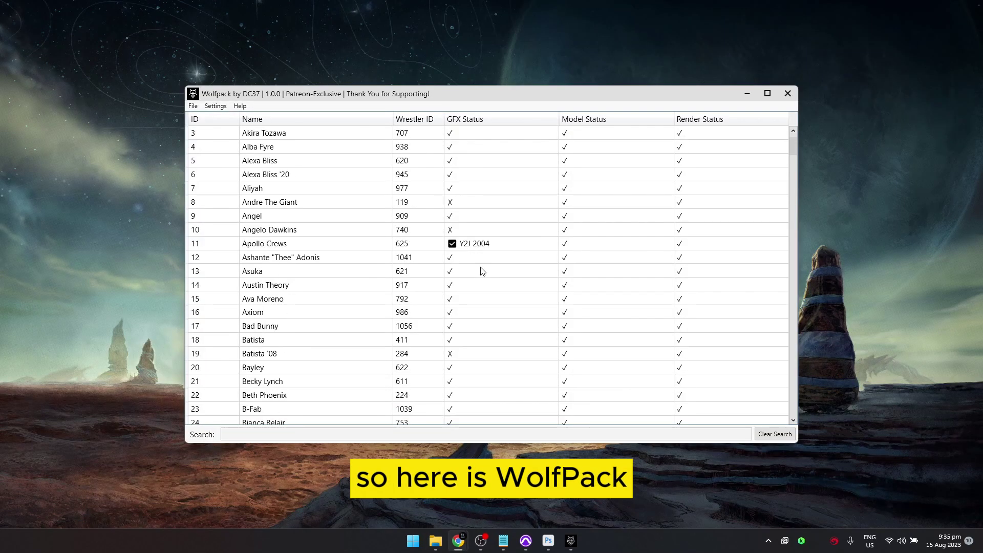
# Search the Wolfpack wrestler list for 'roman' and select the Roman Reigns entry 215
pyautogui.scroll(-2, 443, 277)
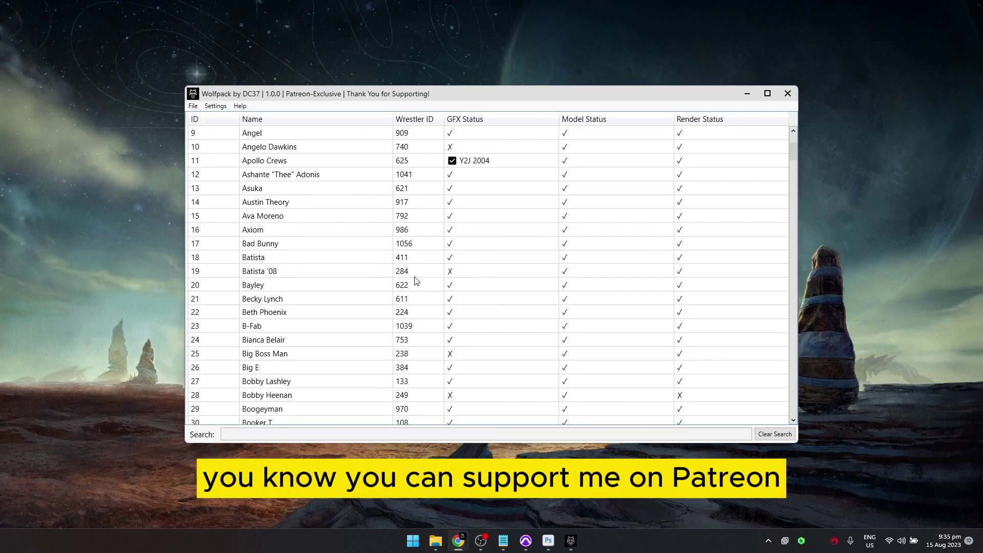
pyautogui.scroll(-1, 414, 246)
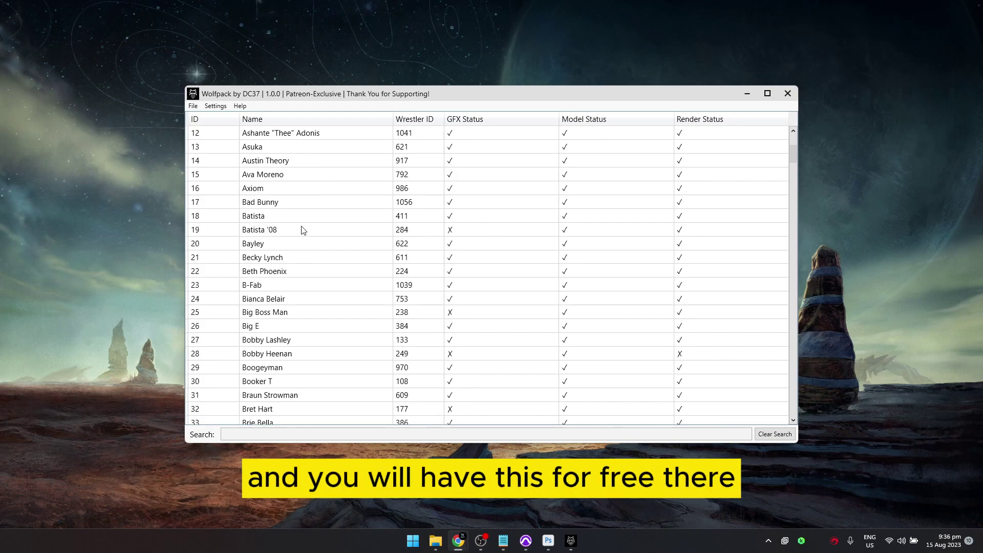
pyautogui.scroll(-3, 489, 262)
pyautogui.scroll(-3, 417, 256)
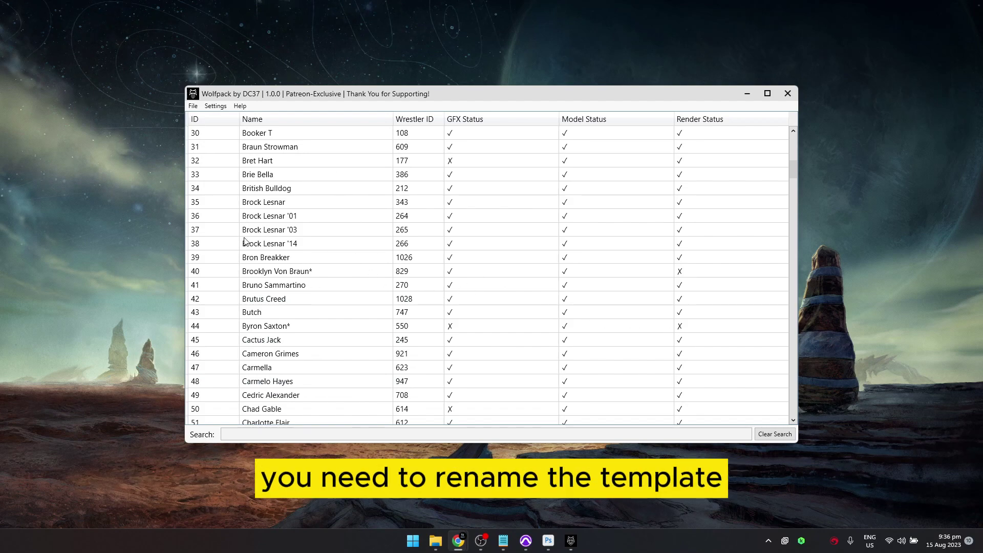
pyautogui.click(435, 541)
pyautogui.click(228, 162)
pyautogui.click(742, 434)
pyautogui.write('roman')
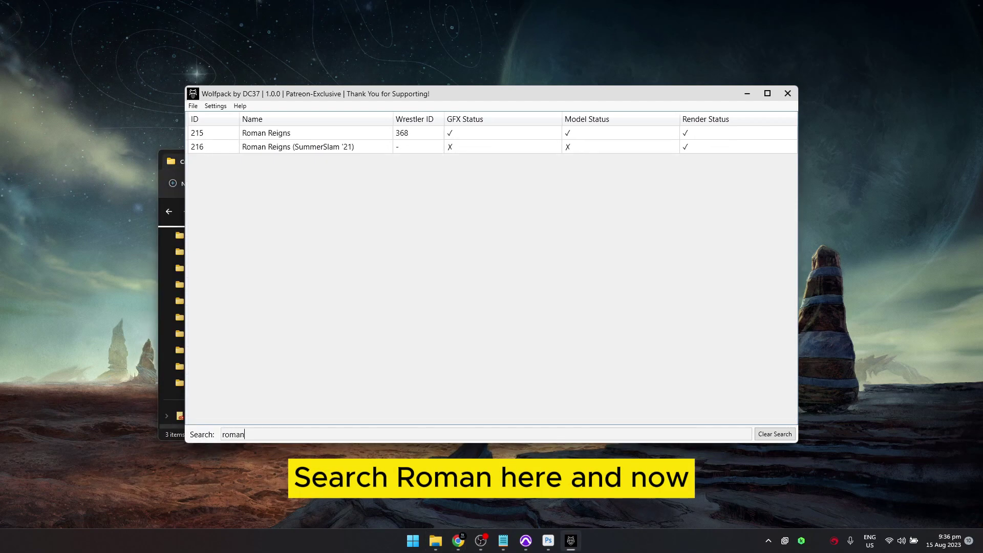
pyautogui.click(366, 135)
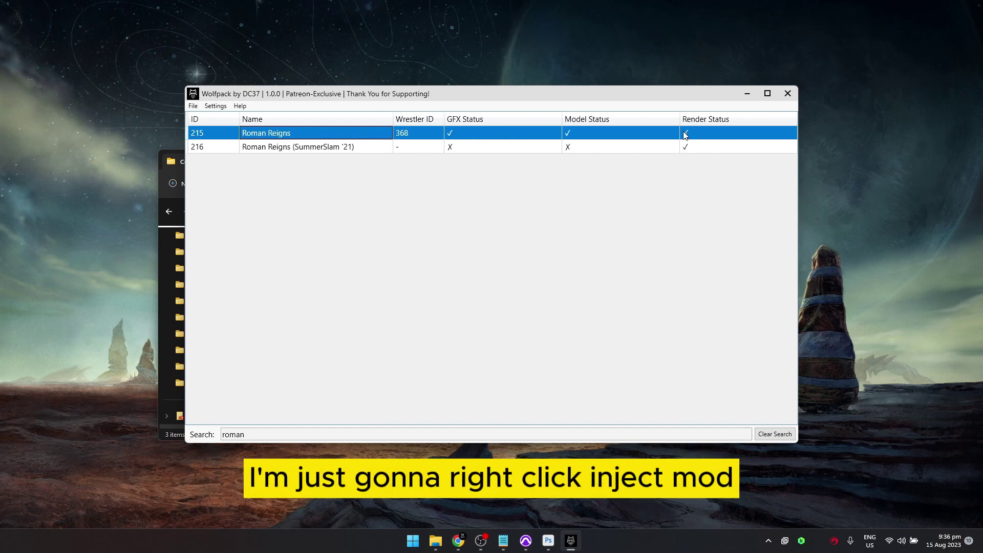
# Inject Roman Render.dds as a render mod named 'Custom Roman Render' for Roman Reigns
pyautogui.rightClick(608, 133)
pyautogui.moveTo(638, 154)
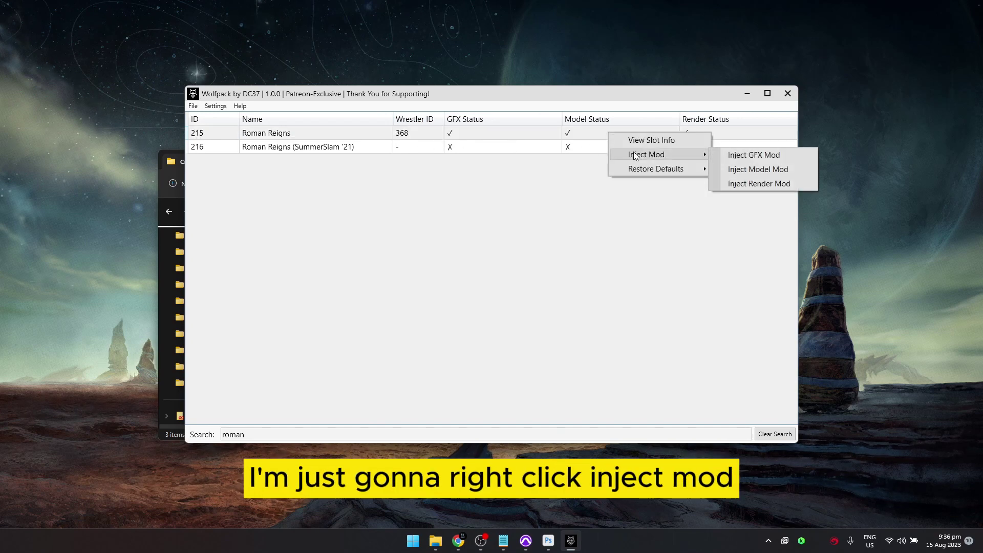
pyautogui.click(757, 183)
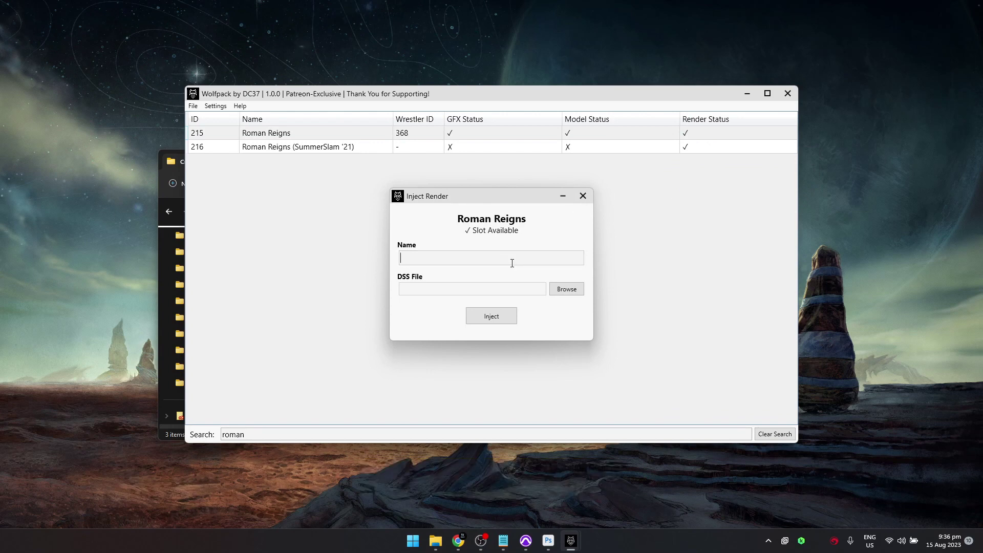
pyautogui.write('Custo')
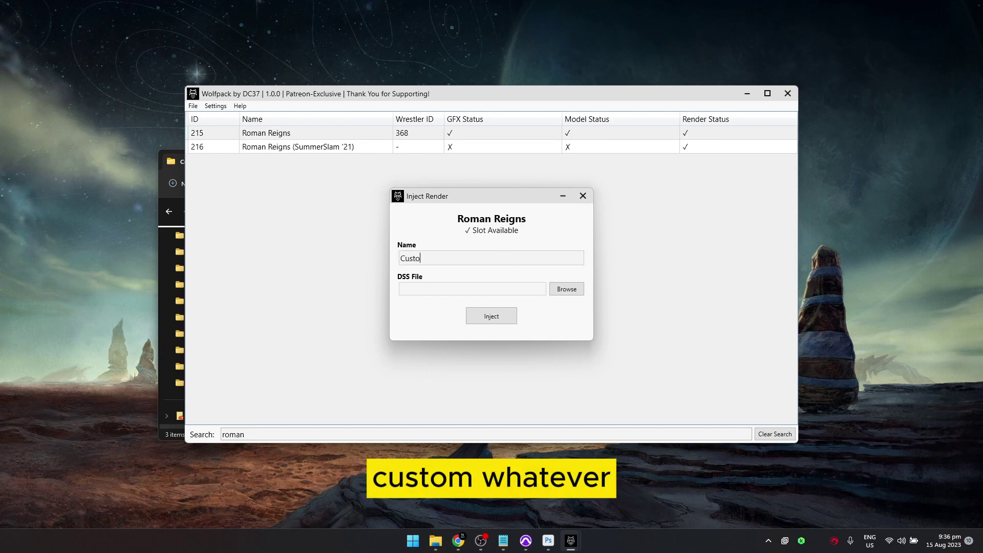
pyautogui.write('m Roman ')
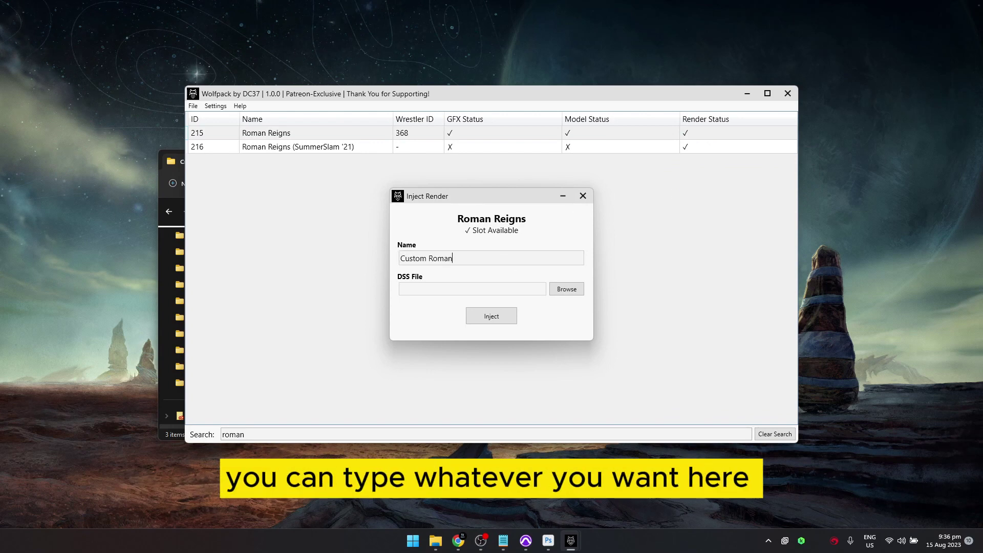
pyautogui.write('Render')
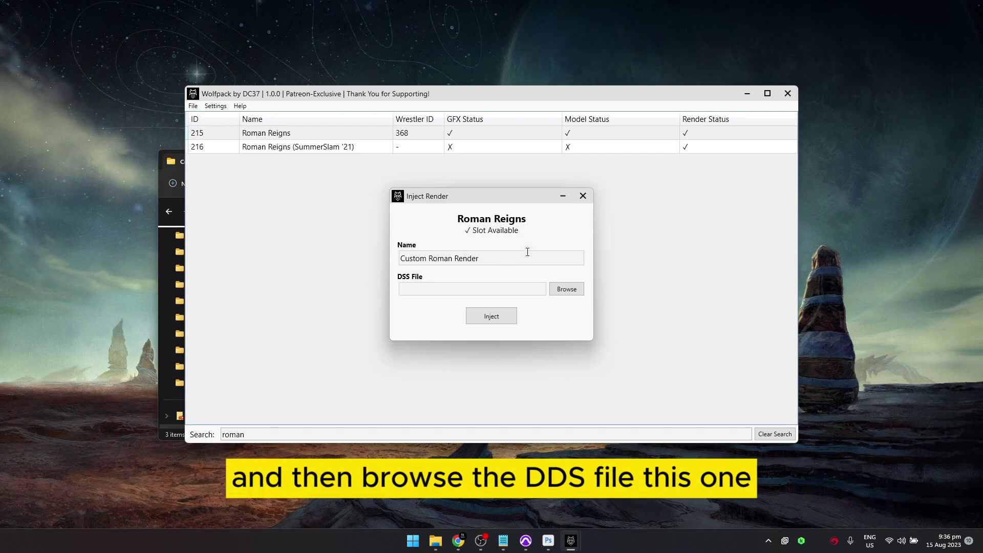
pyautogui.click(565, 289)
pyautogui.click(571, 296)
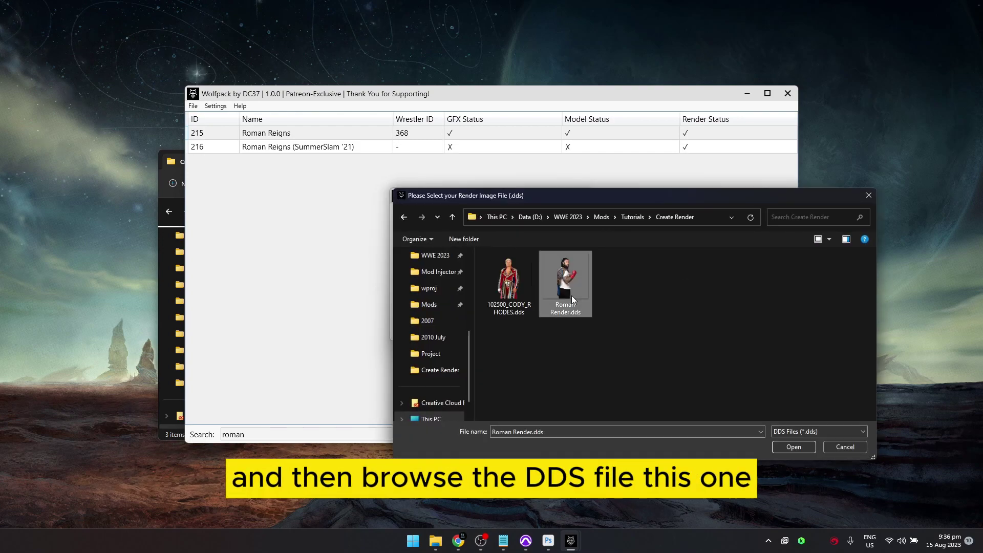
pyautogui.click(792, 449)
pyautogui.click(483, 316)
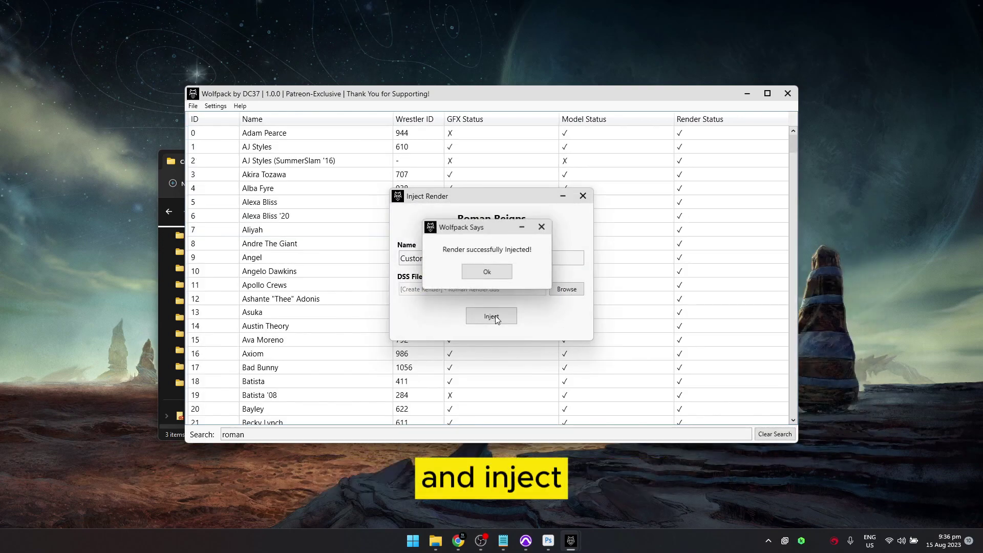
pyautogui.click(487, 272)
pyautogui.click(583, 197)
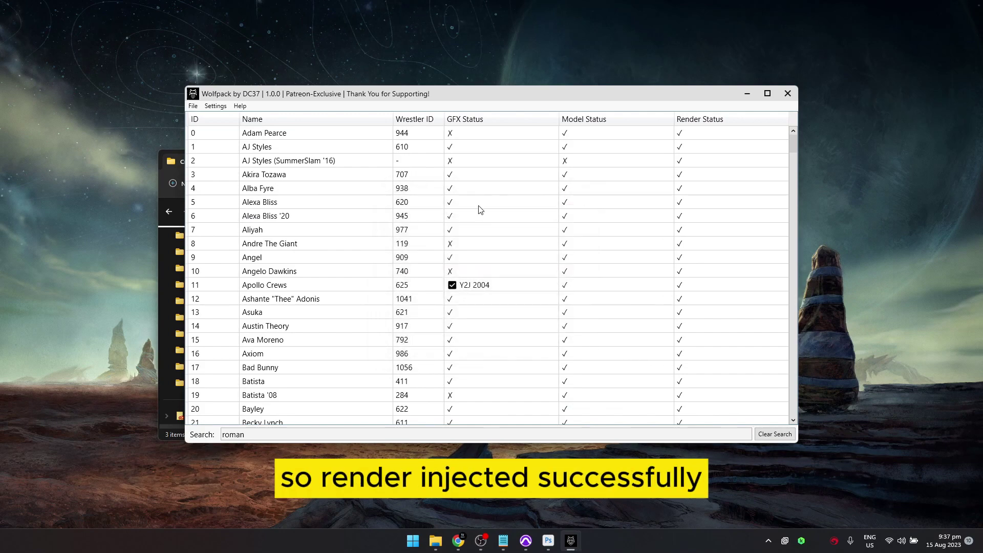
# Edit the wrestler search text to filter the list to the Roman Reigns entries
pyautogui.scroll(-3, 509, 397)
pyautogui.scroll(-20, 329, 364)
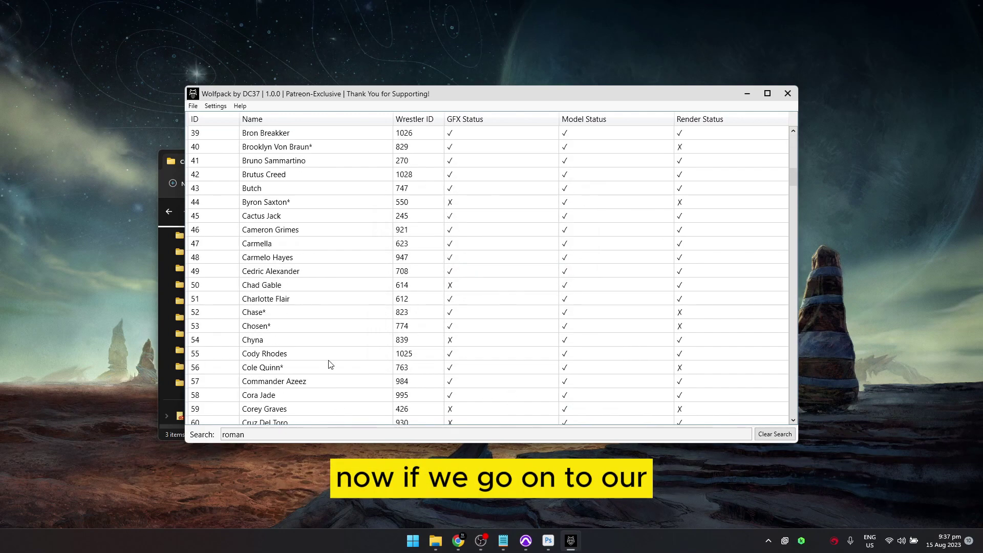
pyautogui.click(272, 434)
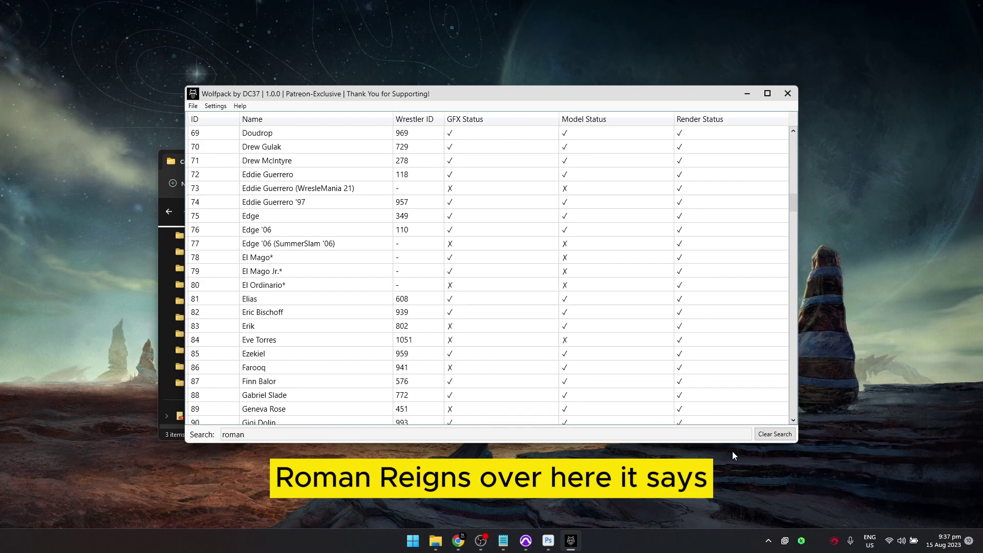
pyautogui.press('BackSpace')
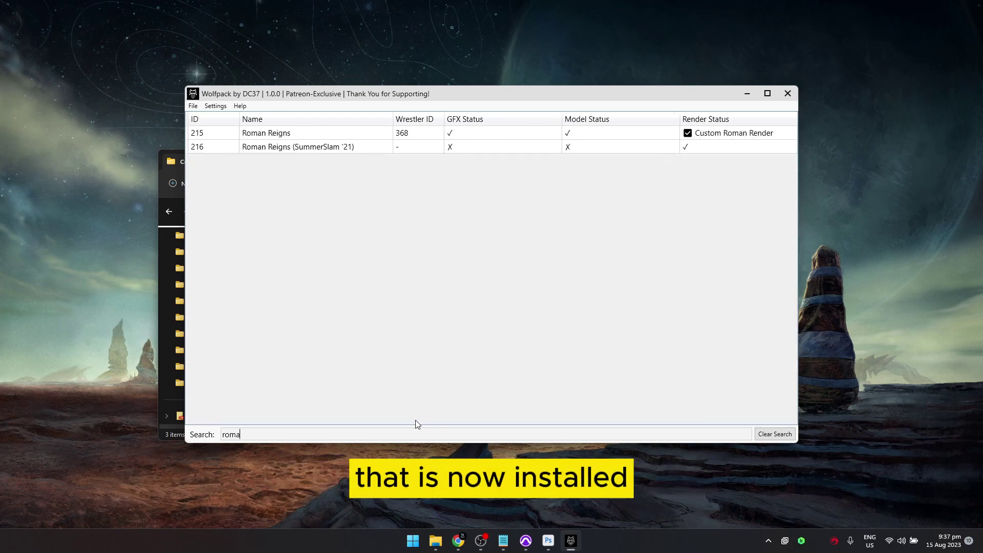
# Browse from _mods through Wolfpack > UI > Assets > 2K20_texture > 2K20_Renders > Superstars to TypeA
pyautogui.click(438, 541)
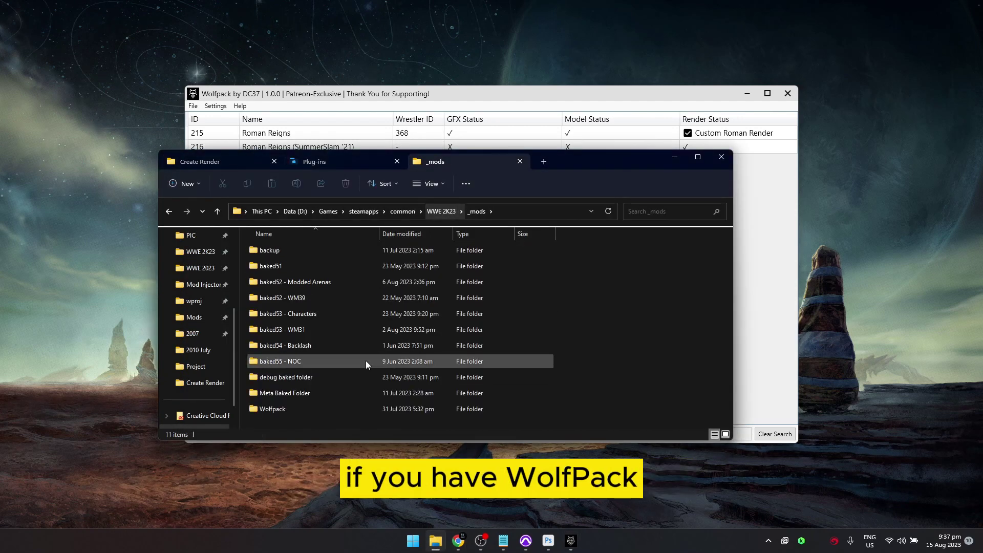
pyautogui.doubleClick(282, 408)
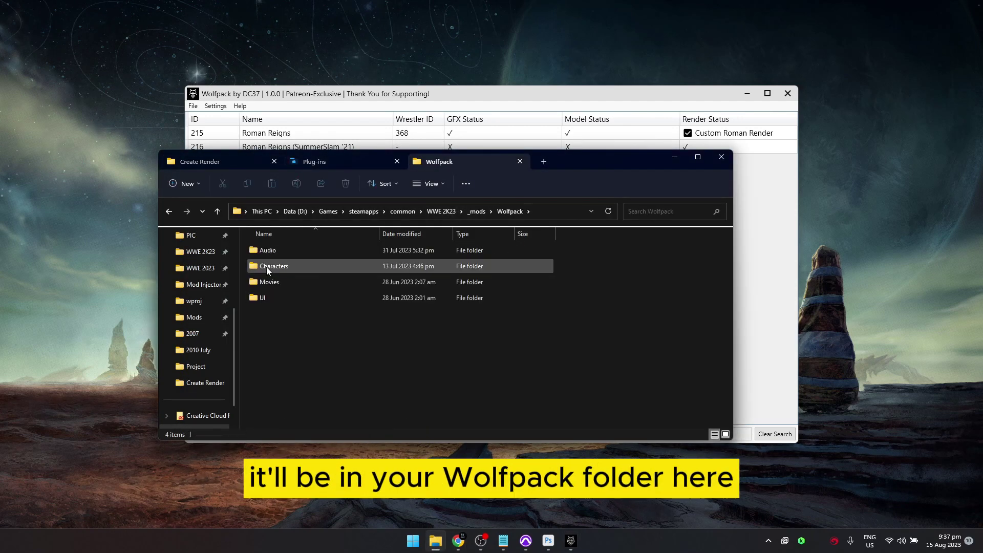
pyautogui.doubleClick(273, 298)
pyautogui.doubleClick(285, 250)
pyautogui.doubleClick(296, 251)
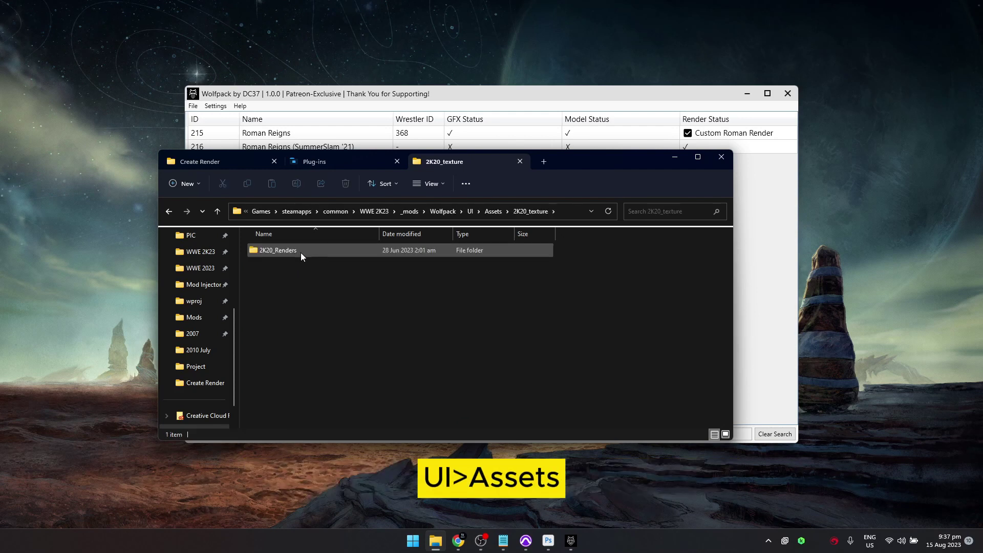
pyautogui.doubleClick(300, 251)
pyautogui.doubleClick(295, 251)
pyautogui.doubleClick(273, 250)
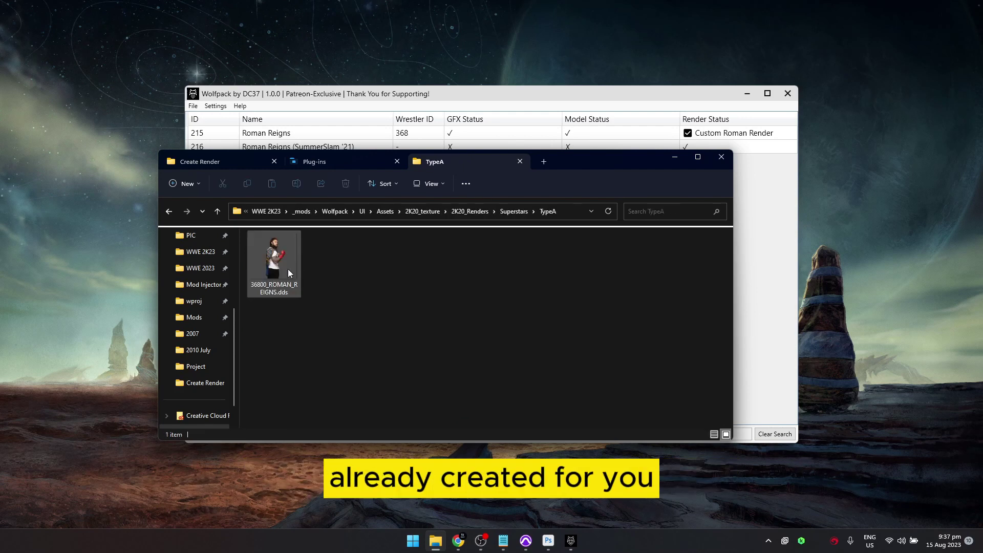
# Return to the _mods folder and briefly look inside the baked51 folder as an example
pyautogui.click(169, 211)
pyautogui.click(169, 211)
pyautogui.click(169, 211)
pyautogui.click(169, 211)
pyautogui.click(169, 211)
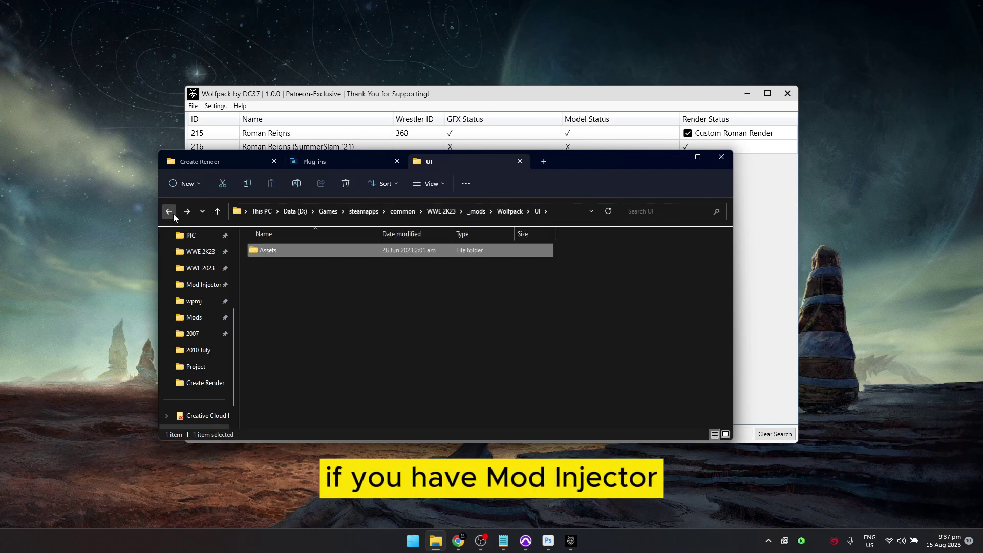
pyautogui.click(477, 212)
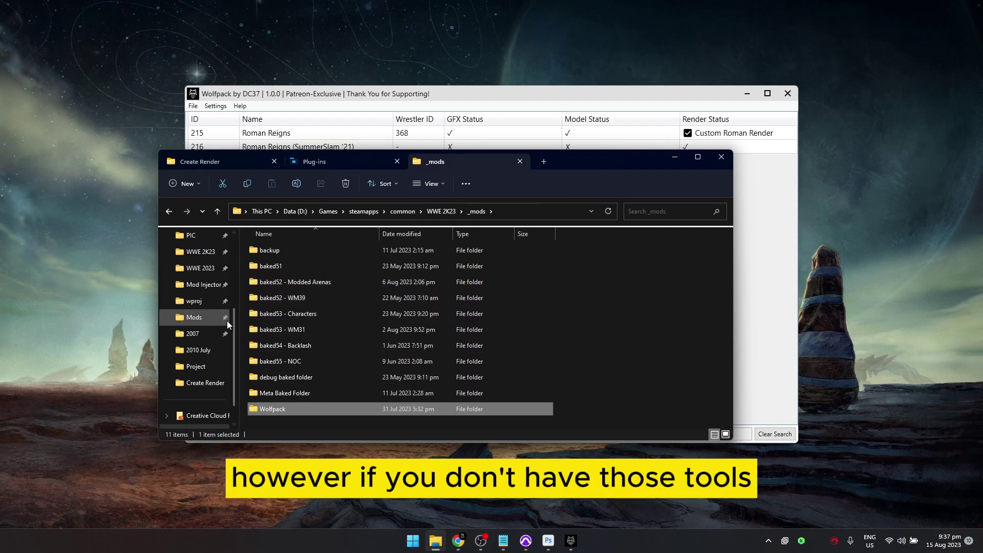
pyautogui.doubleClick(281, 268)
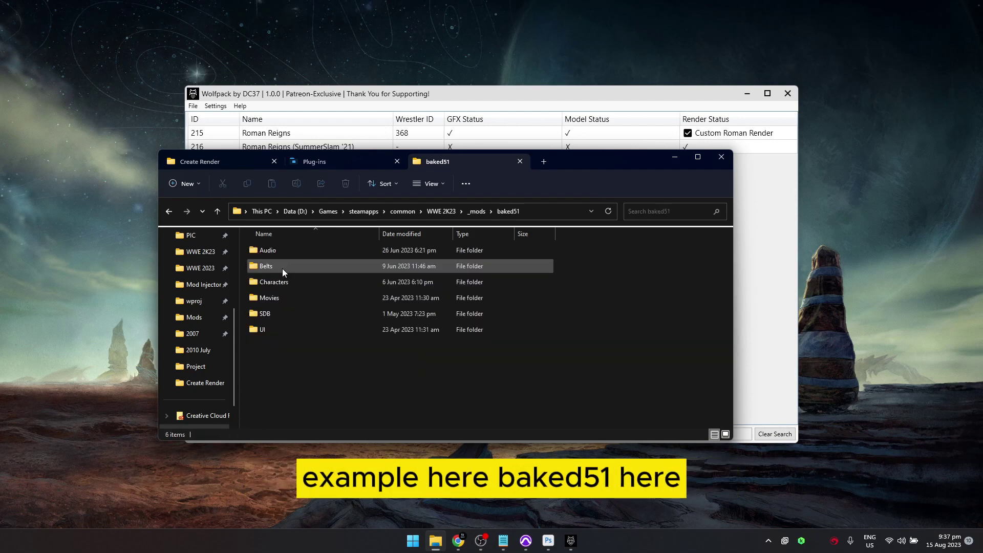
pyautogui.hotkey('alt', 'Left')
# Navigate again through Wolfpack down to the Superstars TypeA folder showing 36800_ROMAN_REIGNS.dds
pyautogui.doubleClick(271, 408)
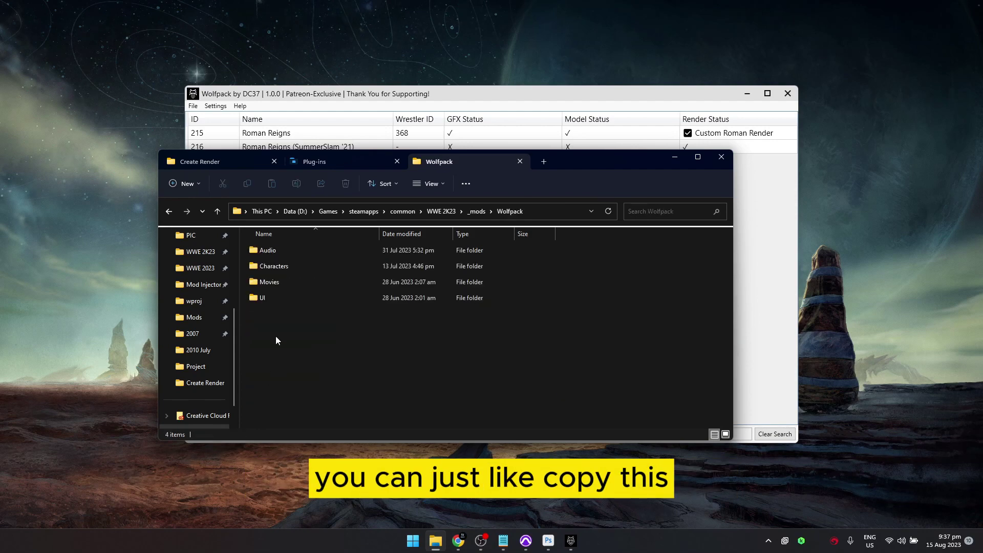
pyautogui.doubleClick(264, 298)
pyautogui.click(322, 250)
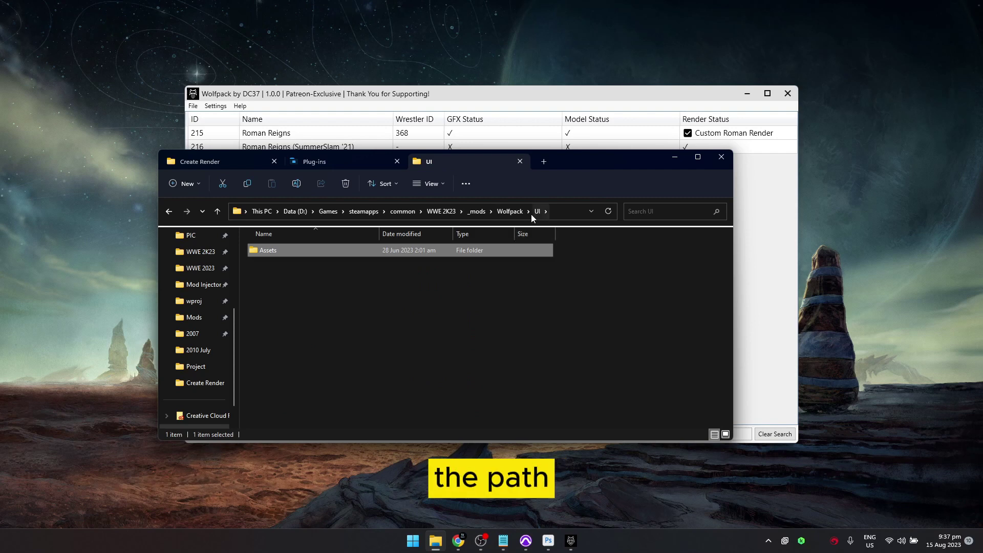
pyautogui.doubleClick(390, 251)
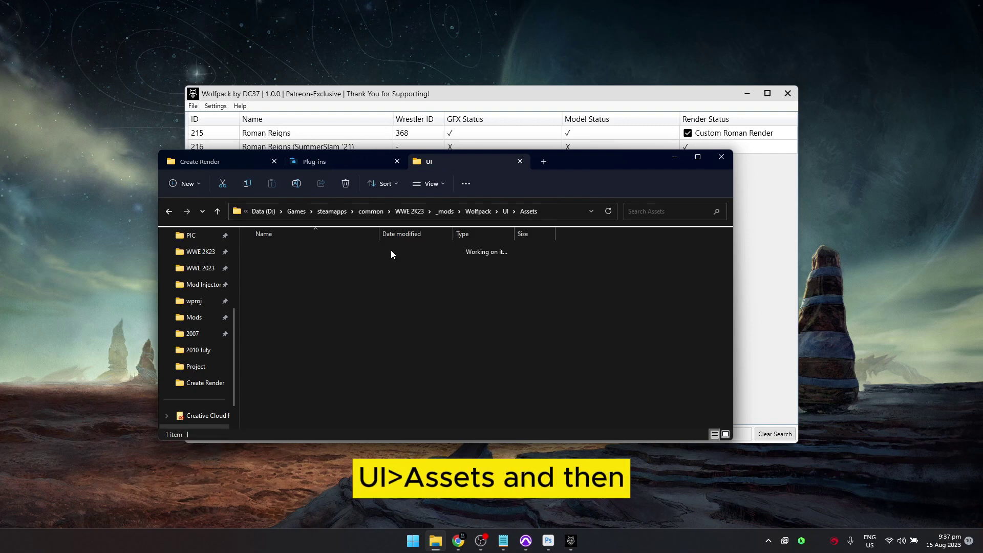
pyautogui.doubleClick(349, 250)
pyautogui.doubleClick(277, 252)
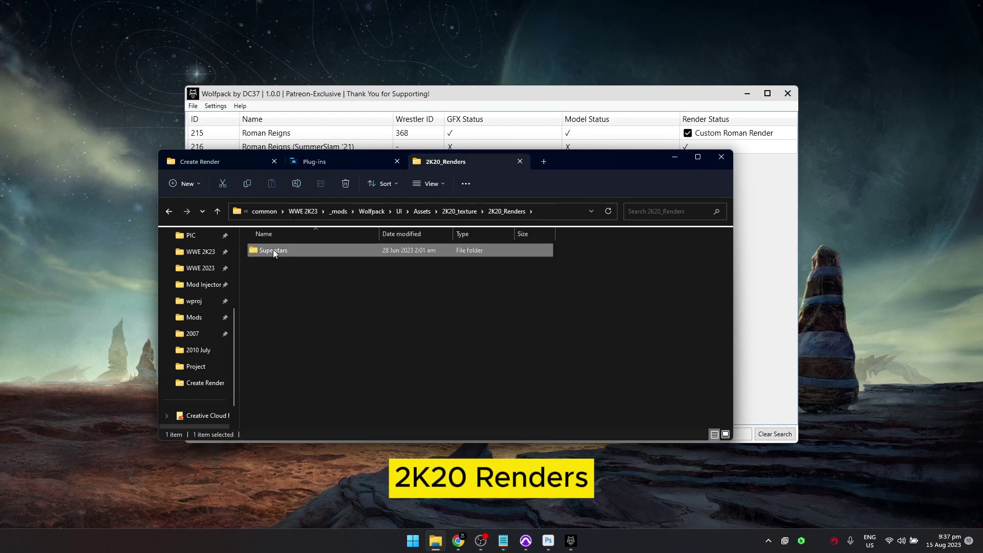
pyautogui.doubleClick(272, 250)
pyautogui.doubleClick(287, 252)
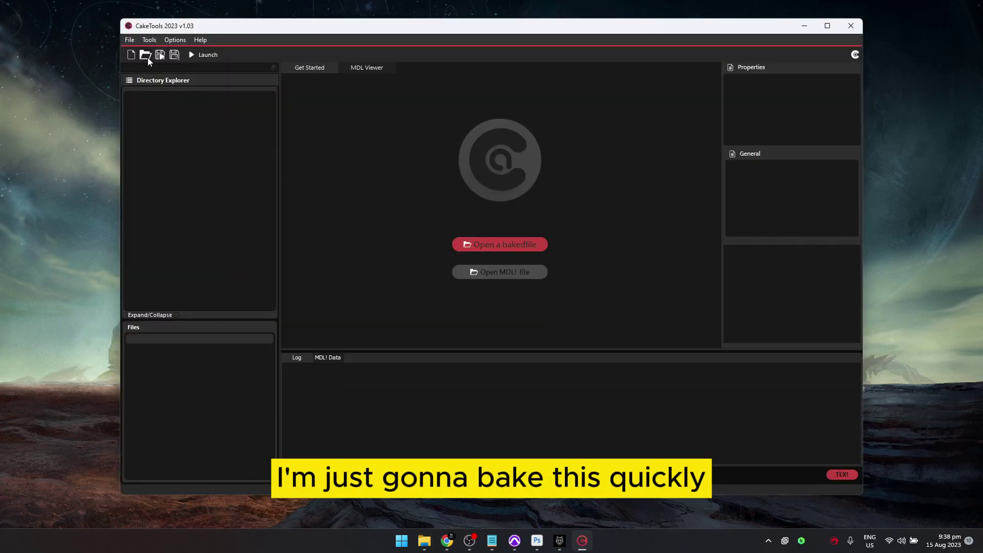
# Bake the Wolfpack folder in CakeTools 2023 using CAK Index 51
pyautogui.click(160, 55)
pyautogui.click(256, 263)
pyautogui.click(508, 292)
pyautogui.write('5')
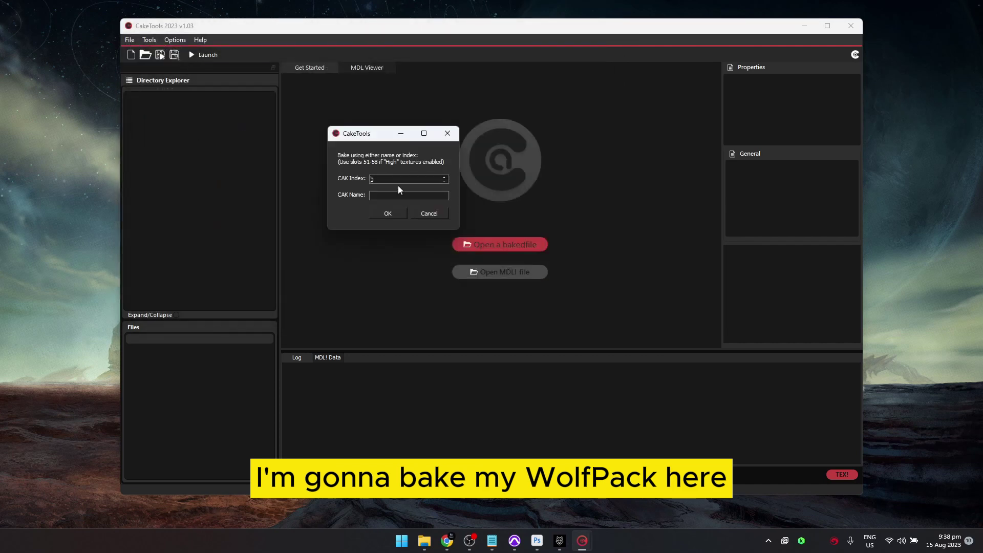
pyautogui.write('1')
pyautogui.click(394, 214)
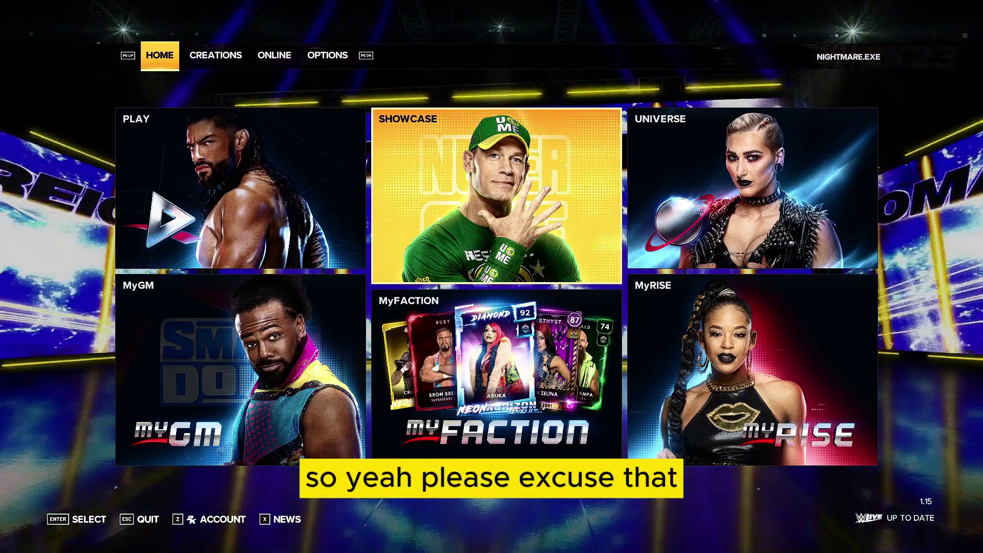
# Browse the Options roster to Roman Reigns to check his new custom render
pyautogui.press('pagedown')
pyautogui.press('pagedown')
pyautogui.press('pagedown')
pyautogui.press('Right')
pyautogui.press('Return')
pyautogui.press('Right')
pyautogui.press('Right')
pyautogui.press('Right')
pyautogui.press('Down')
pyautogui.press('Down')
pyautogui.press('Down')
pyautogui.press('Down')
pyautogui.press('Down')
pyautogui.press('Down')
pyautogui.press('Down')
pyautogui.press('Down')
pyautogui.press('Down')
pyautogui.press('Down')
pyautogui.press('Down')
pyautogui.press('Down')
pyautogui.press('Down')
pyautogui.press('Down')
pyautogui.press('Down')
pyautogui.press('Down')
pyautogui.press('Down')
pyautogui.press('Down')
pyautogui.press('Down')
pyautogui.press('Down')
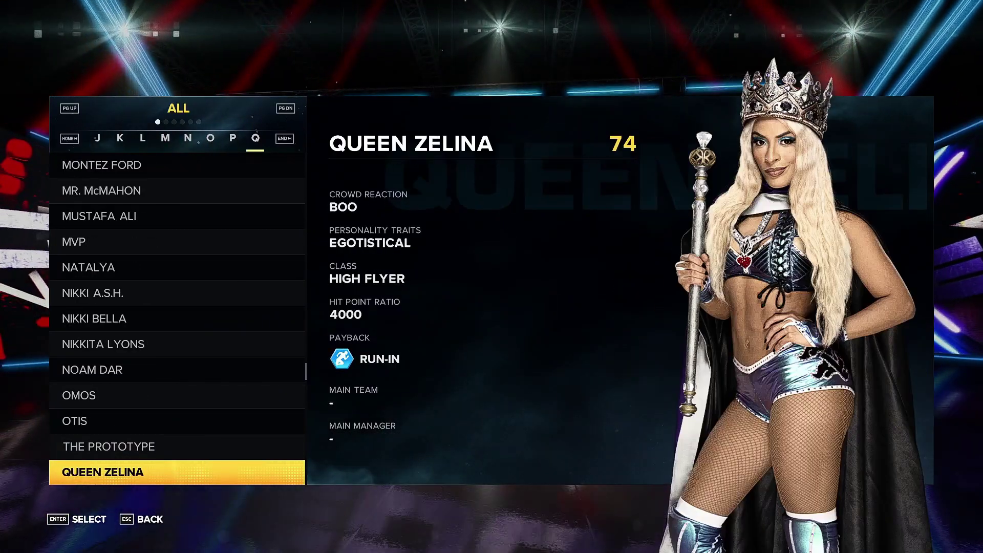
pyautogui.press('Down')
pyautogui.press('Down')
pyautogui.press('Down')
pyautogui.press('Down')
pyautogui.press('Down')
pyautogui.press('Down')
pyautogui.press('Down')
pyautogui.press('Down')
pyautogui.press('Down')
pyautogui.press('Down')
pyautogui.press('Down')
pyautogui.press('Down')
pyautogui.press('Down')
pyautogui.press('Down')
pyautogui.press('Up')
pyautogui.press('Up')
pyautogui.press('Up')
pyautogui.press('Up')
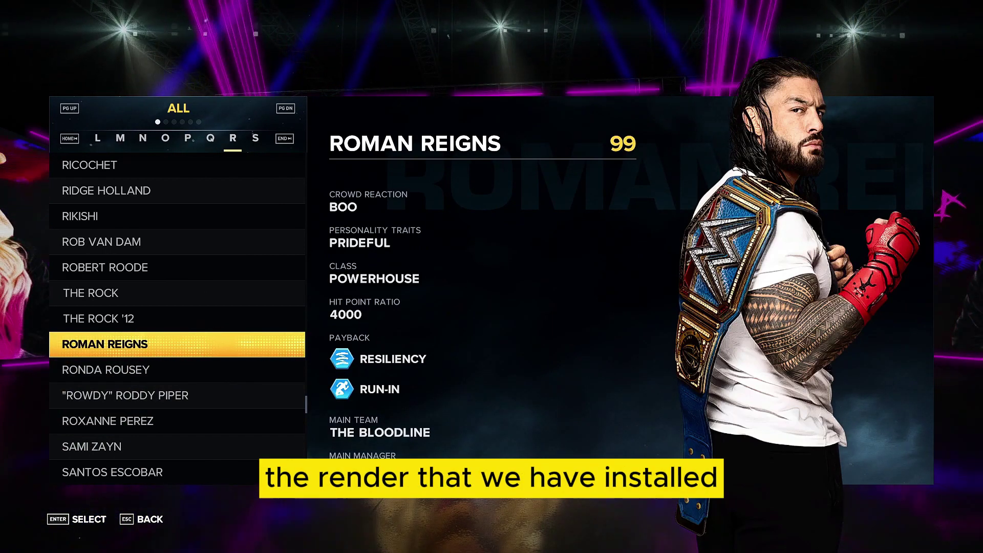
pyautogui.press('Up')
pyautogui.press('Down')
pyautogui.press('Down')
pyautogui.press('Up')
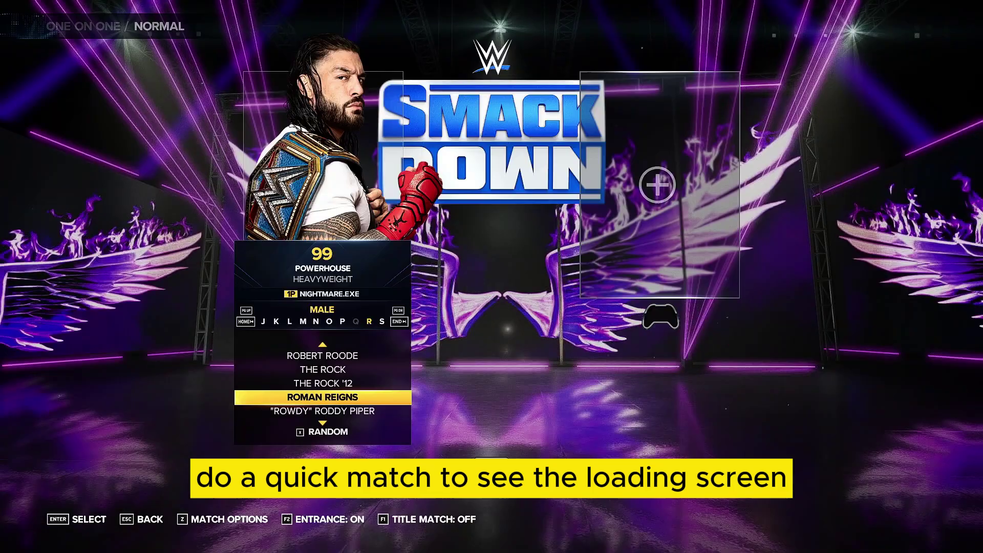
# Select Roman Reigns in one-on-one character select with The Rock as opponent
pyautogui.press('Down')
pyautogui.press('Up')
pyautogui.press('Return')
pyautogui.press('Return')
pyautogui.press('Return')
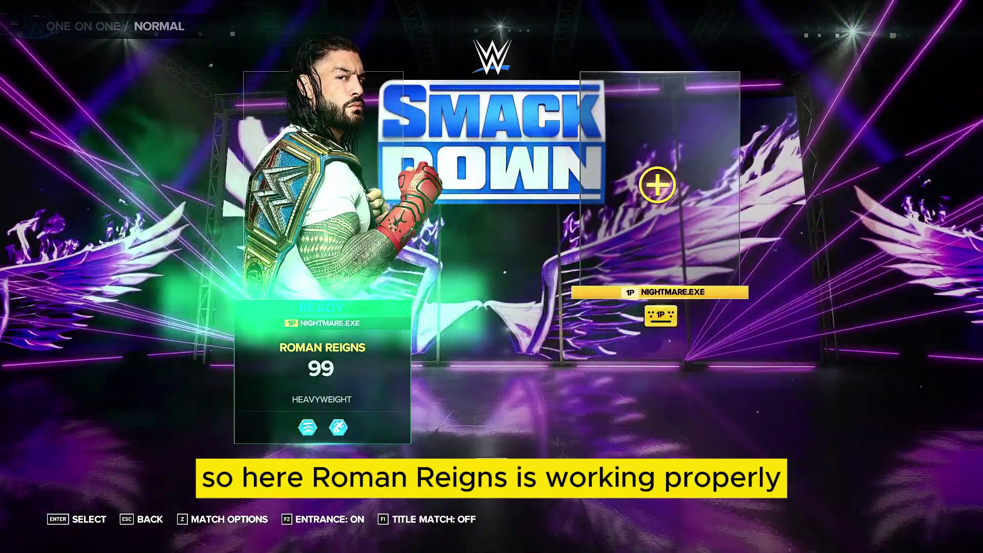
pyautogui.press('Up')
pyautogui.press('Up')
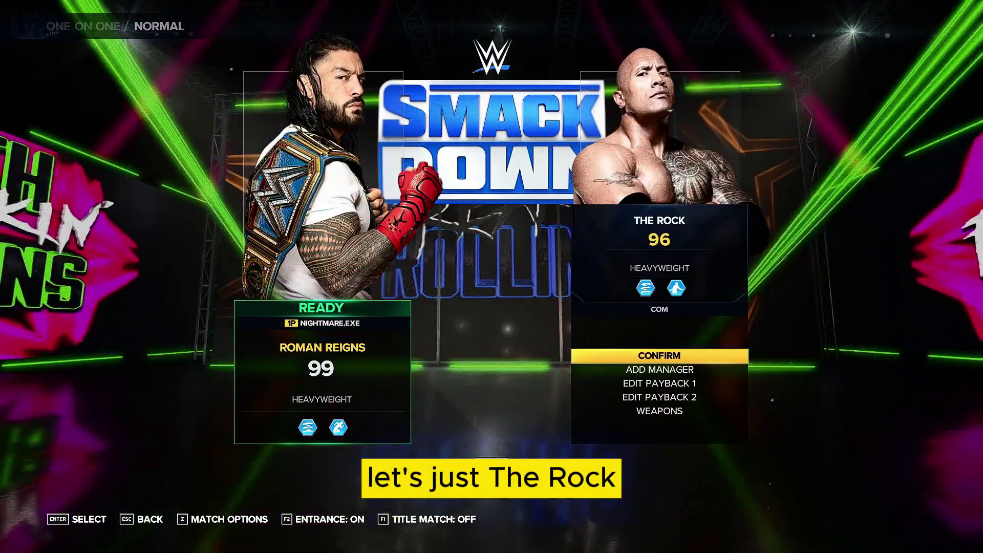